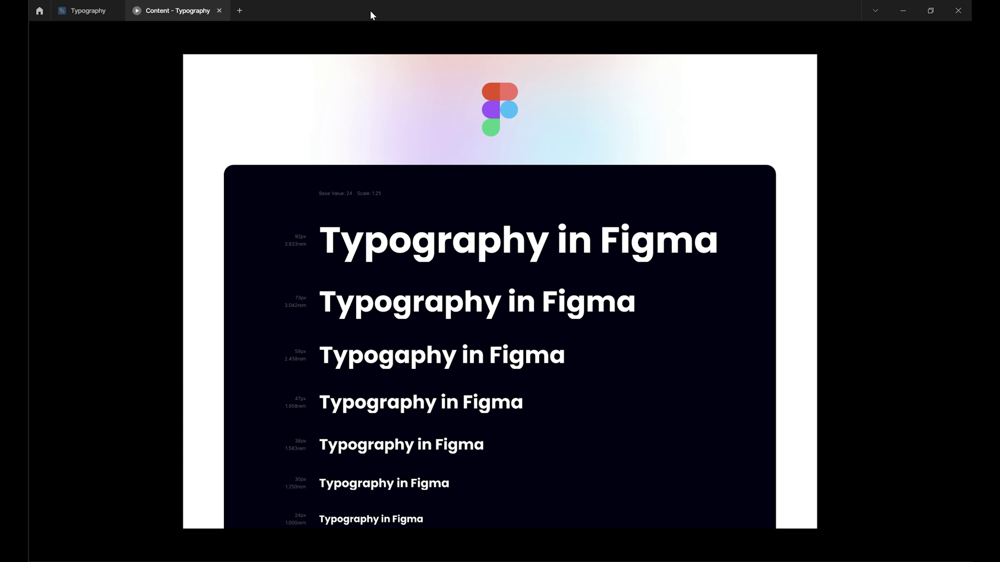
Advance to the Why? slide and reveal the Consistency and Readability reasons.
key(Right)
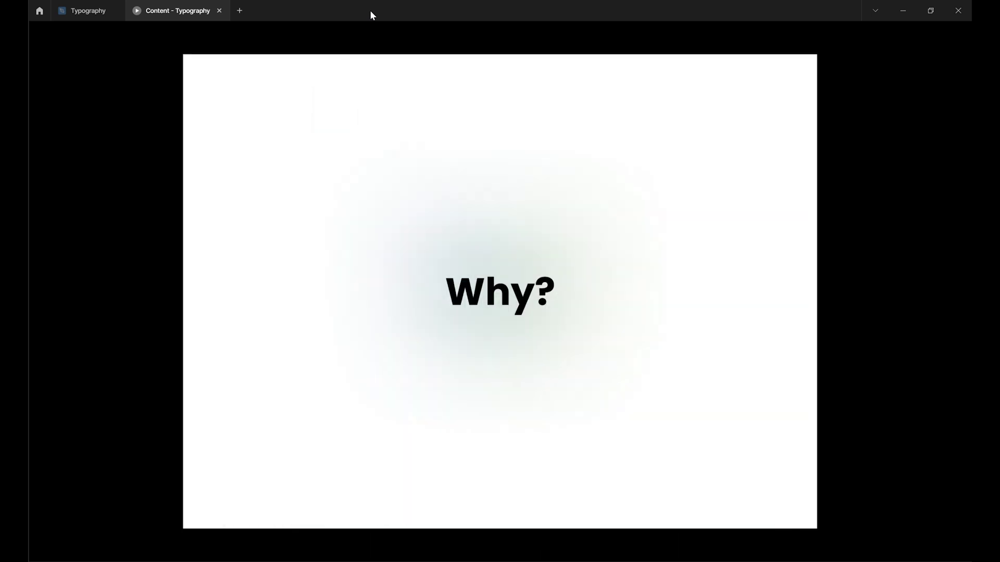
key(Right)
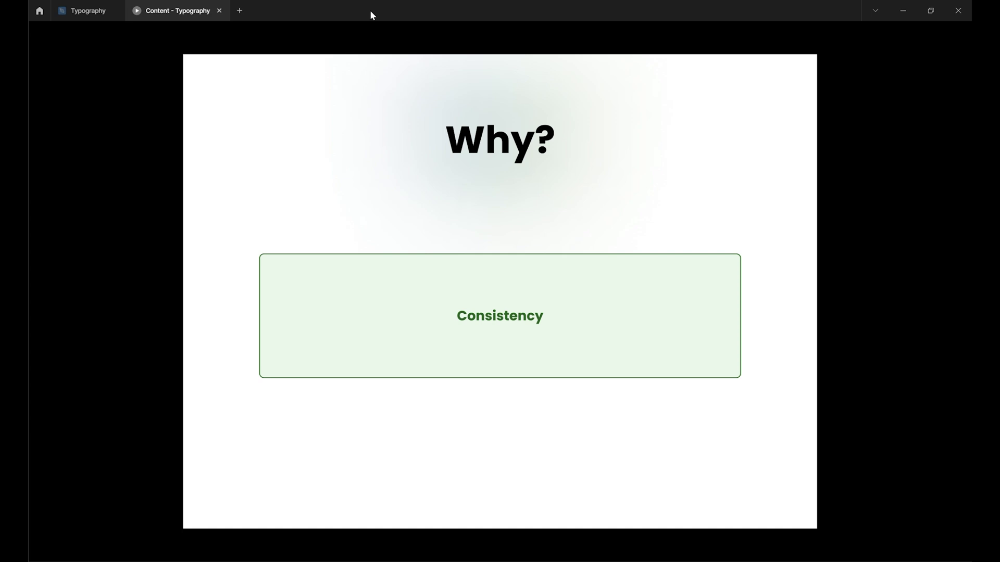
key(Right)
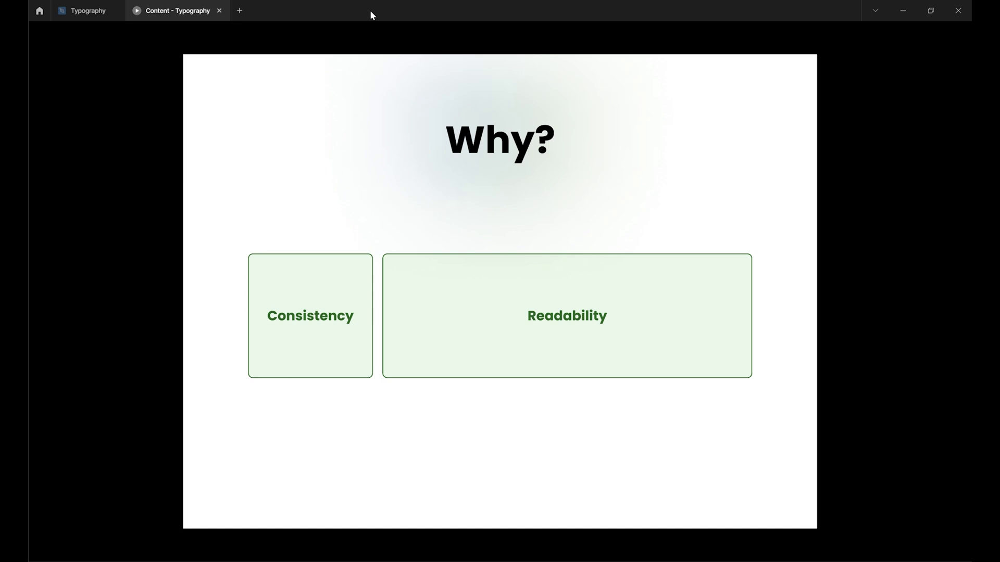
Reveal the Efficiency and Flexibility cards to complete the row of four reasons.
key(Right)
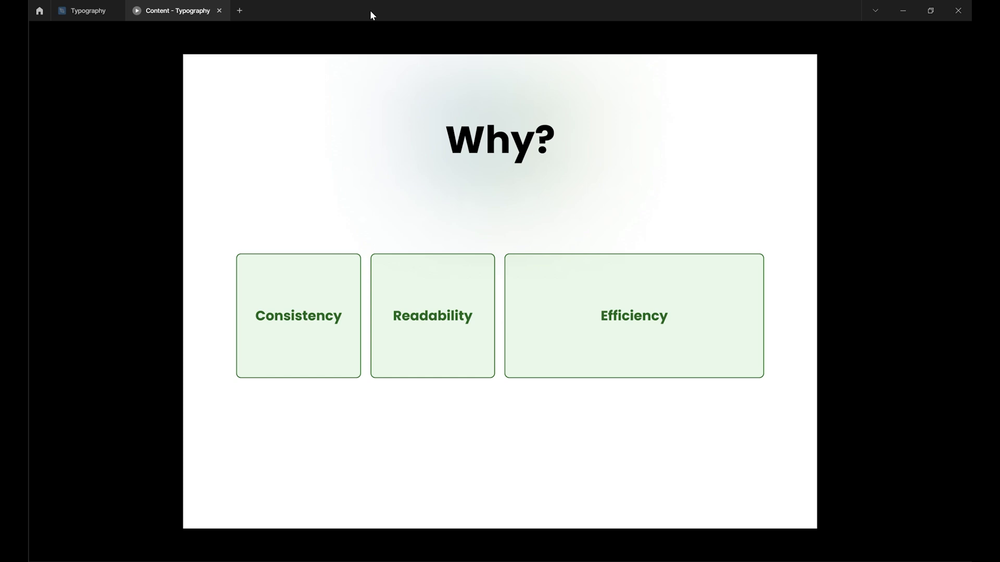
key(Right)
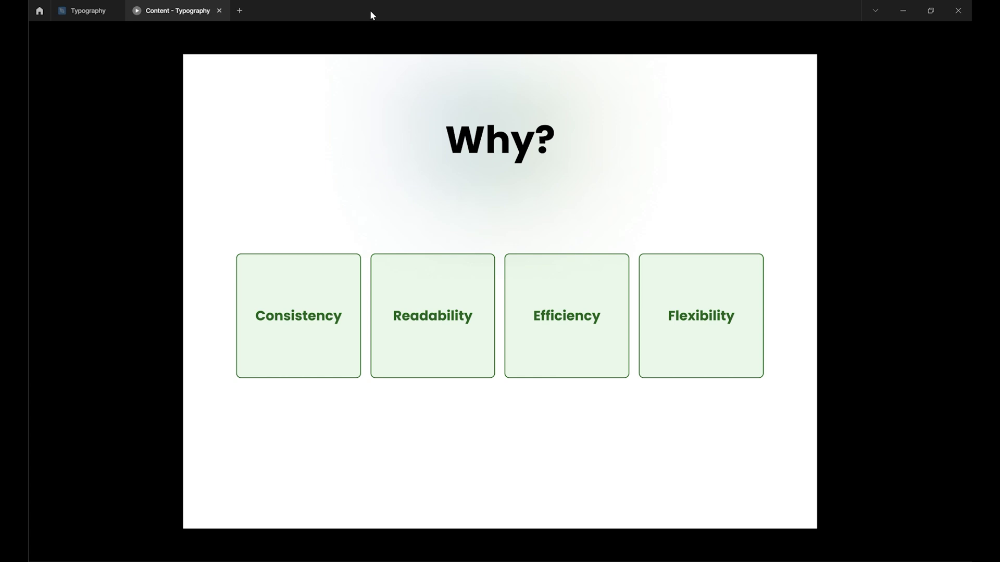
Move to the Type Faces slide, then switch to the Poppins specimen page in the browser.
key(Right)
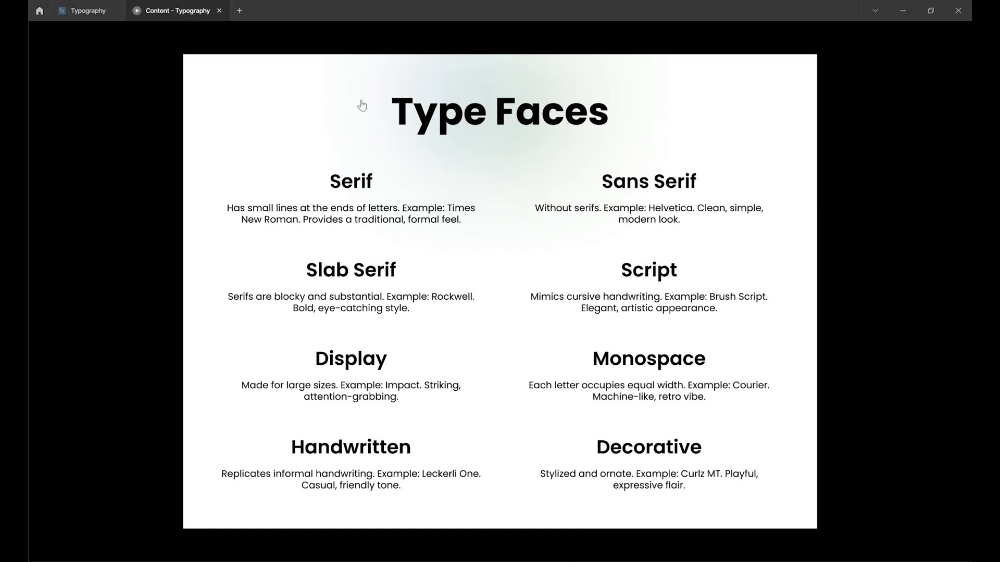
key(alt+Tab)
Enter 'Square and Circle' as the Poppins preview text.
double_click(211, 165)
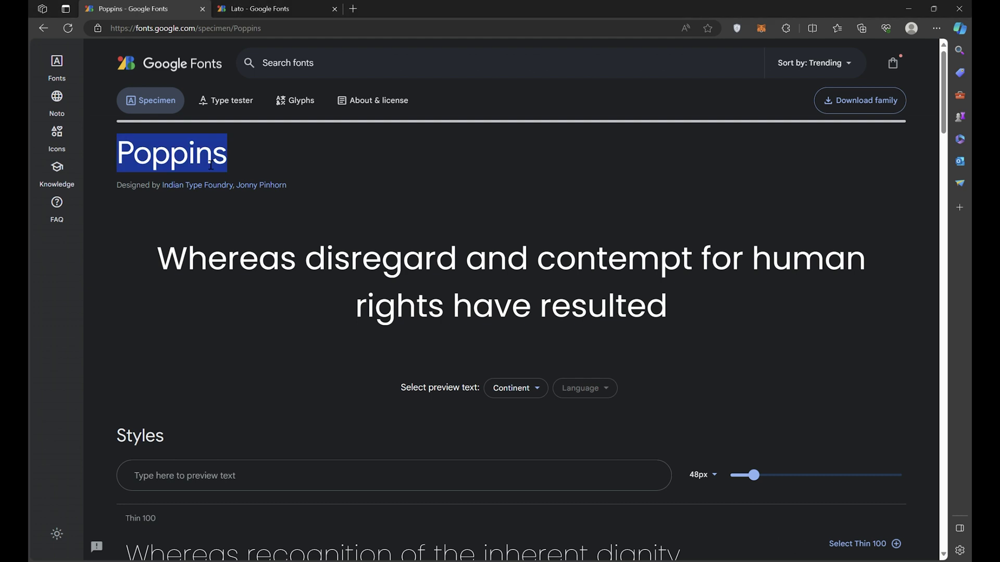
click(243, 165)
scroll(279, 255, down, 2)
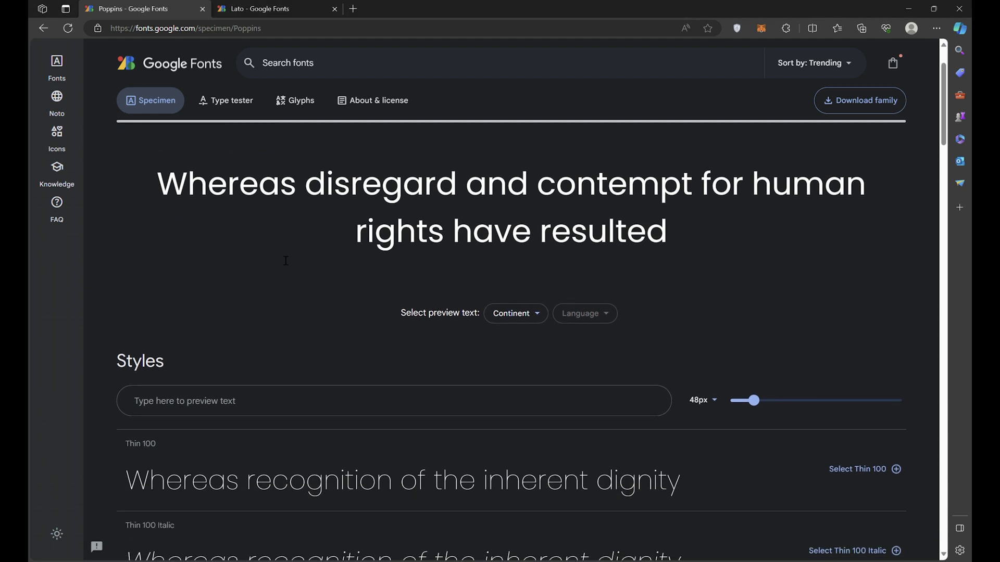
click(265, 361)
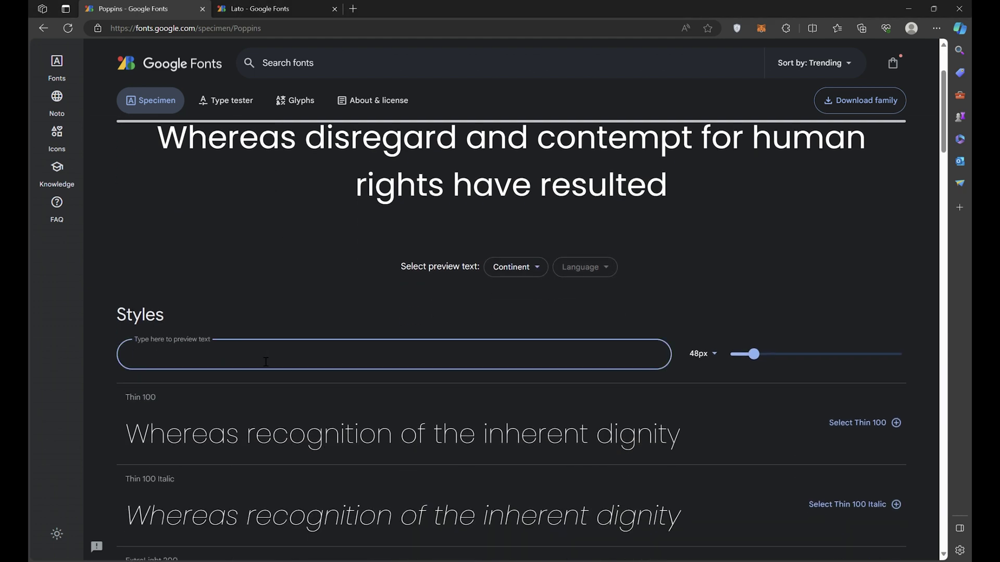
text(Square a)
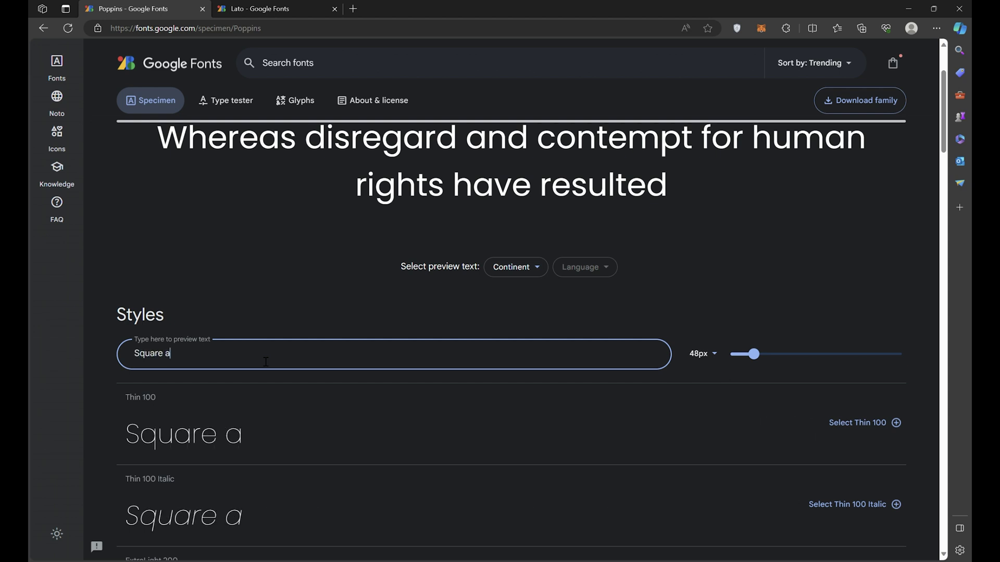
text(nd Circle)
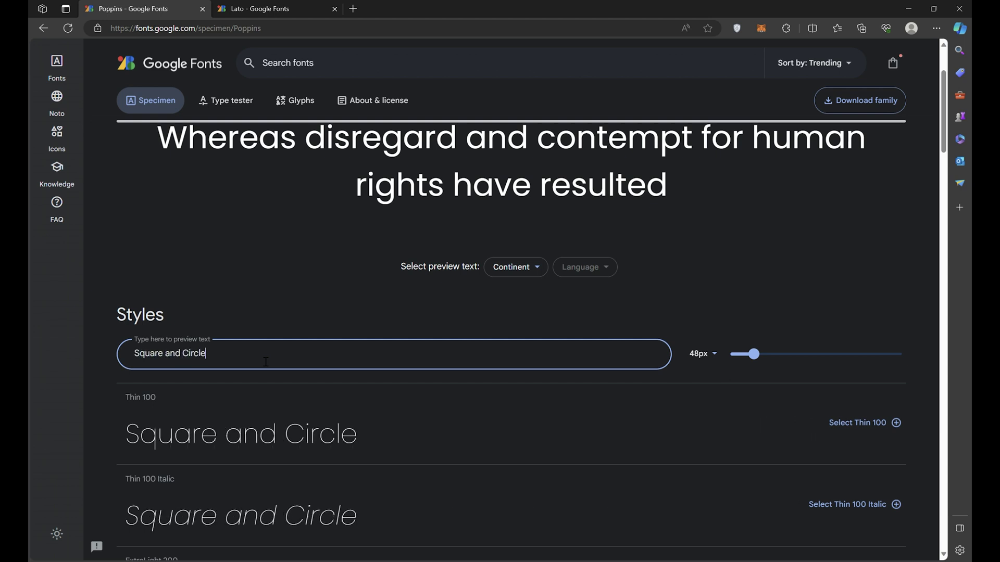
Review the Poppins styles, including the 16px Regular 400 sample, then go to the Lato specimen.
scroll(263, 364, down, 5)
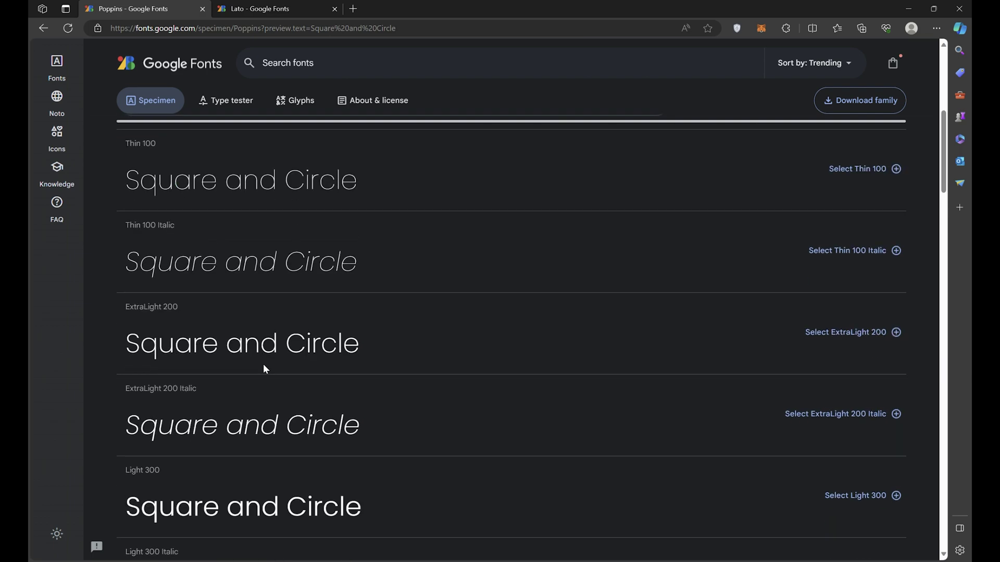
scroll(263, 365, down, 12)
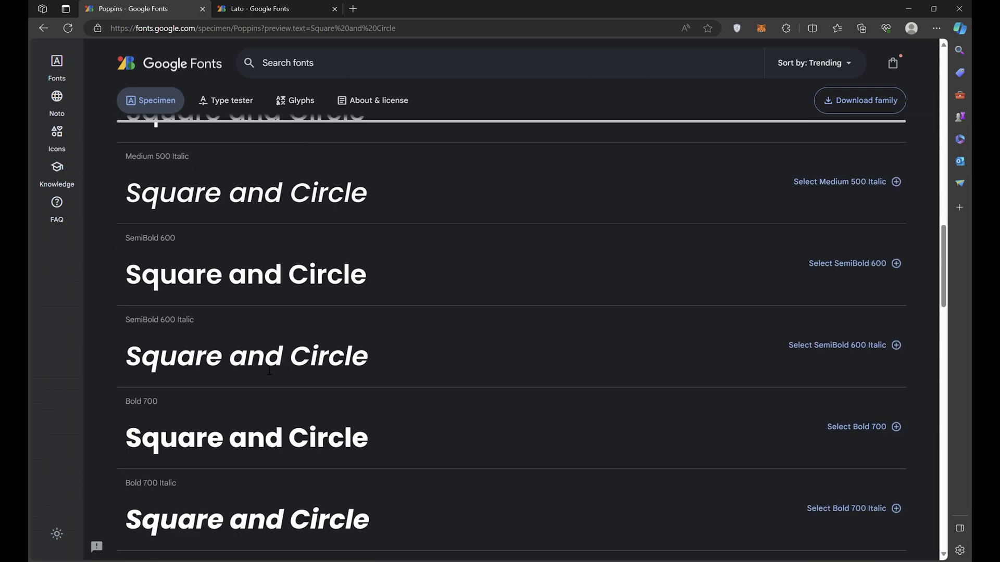
scroll(269, 371, down, 10)
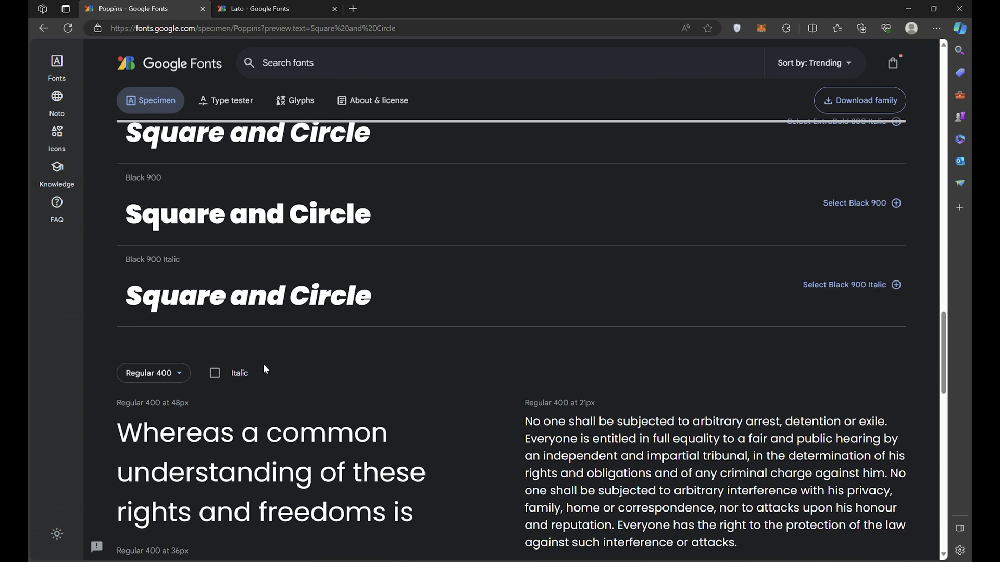
scroll(264, 364, down, 4)
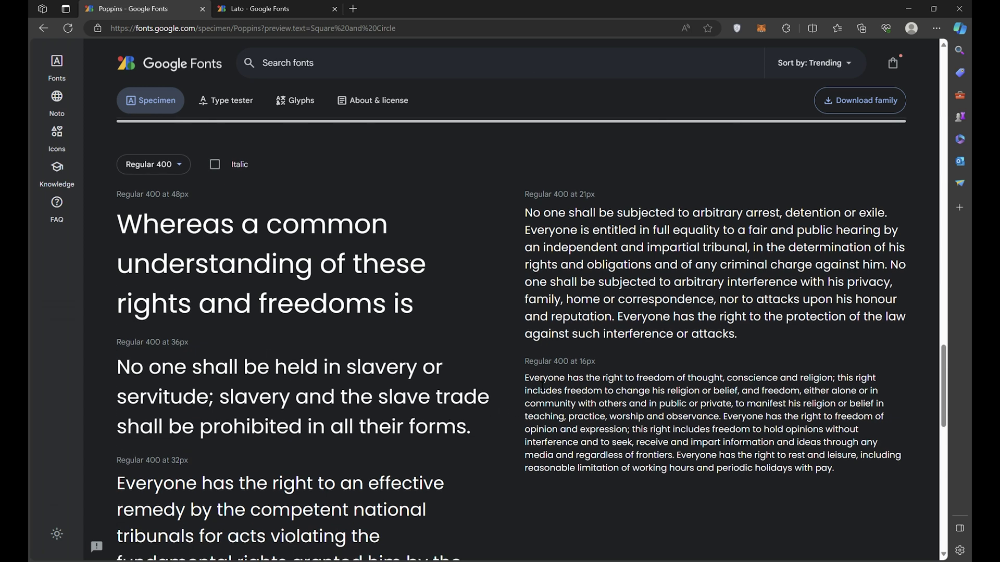
drag(537, 379, 820, 479)
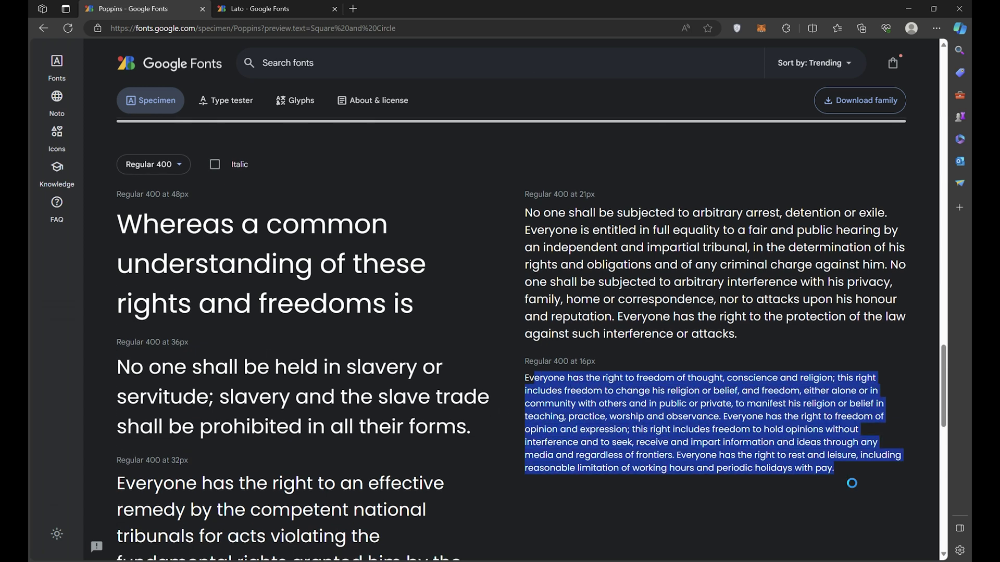
click(817, 468)
scroll(622, 556, down, 3)
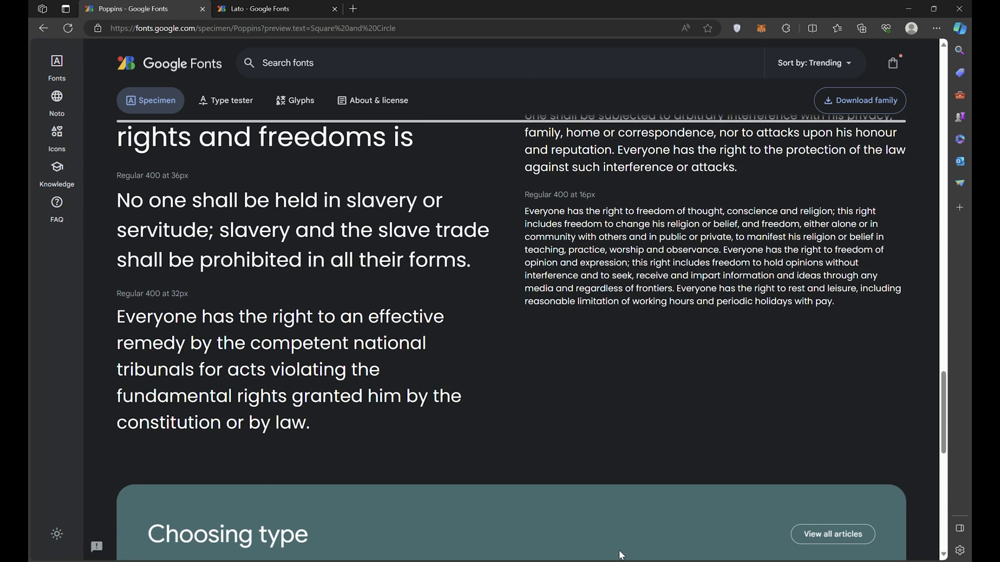
click(275, 8)
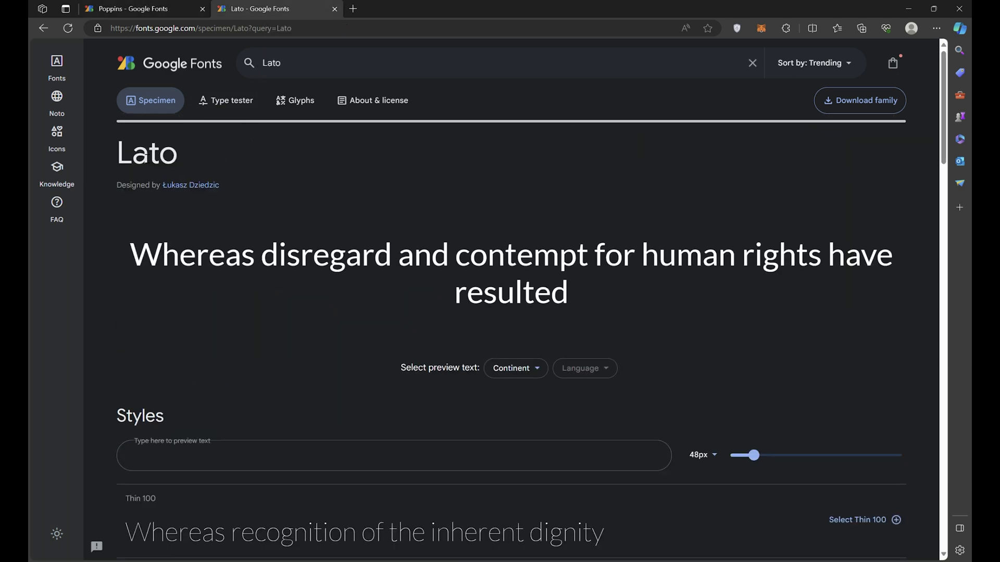
Paste 'Square and Circle' into the Lato preview and scroll through all its styles.
double_click(147, 158)
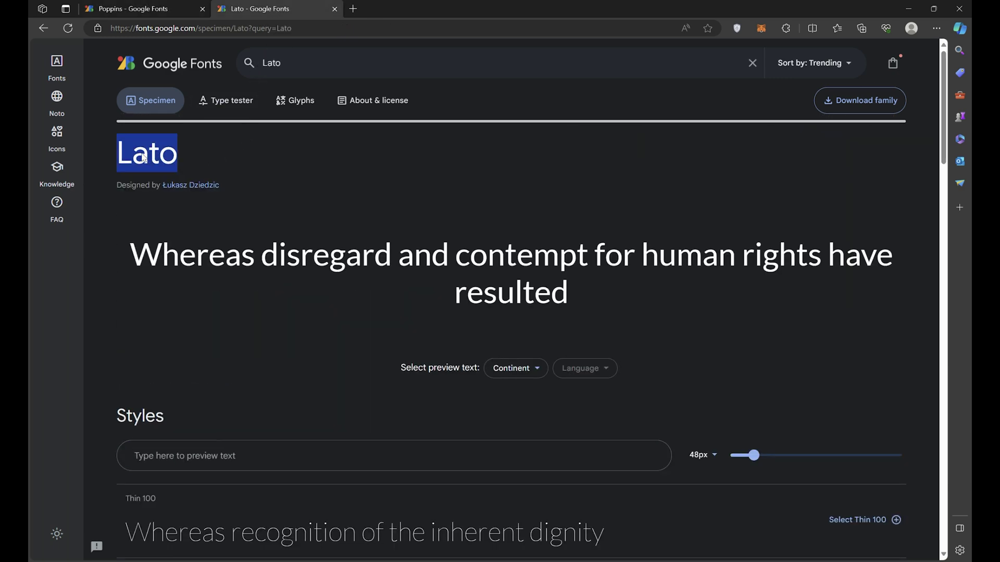
click(190, 161)
scroll(291, 261, down, 2)
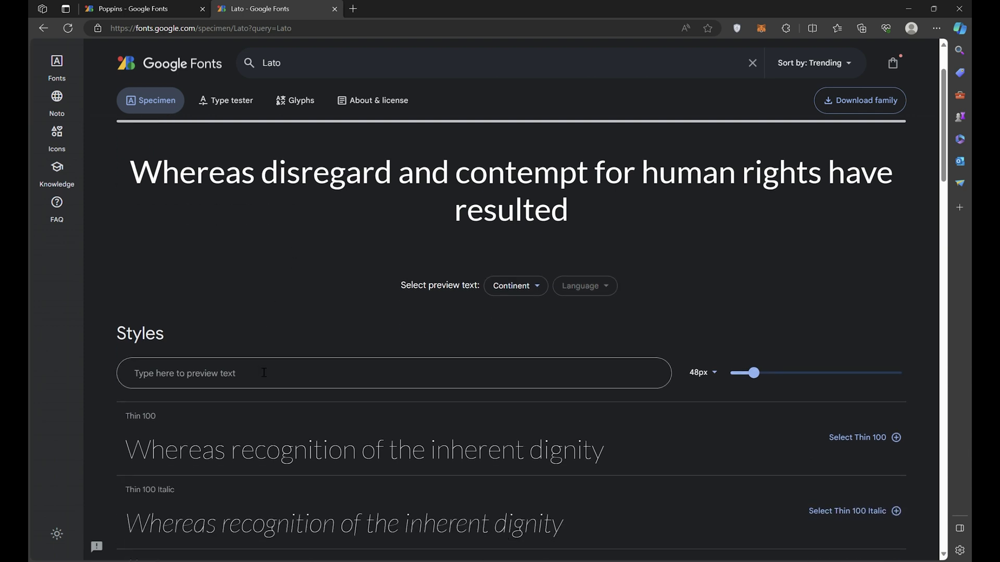
click(269, 373)
text(Square and Circle)
scroll(266, 422, down, 10)
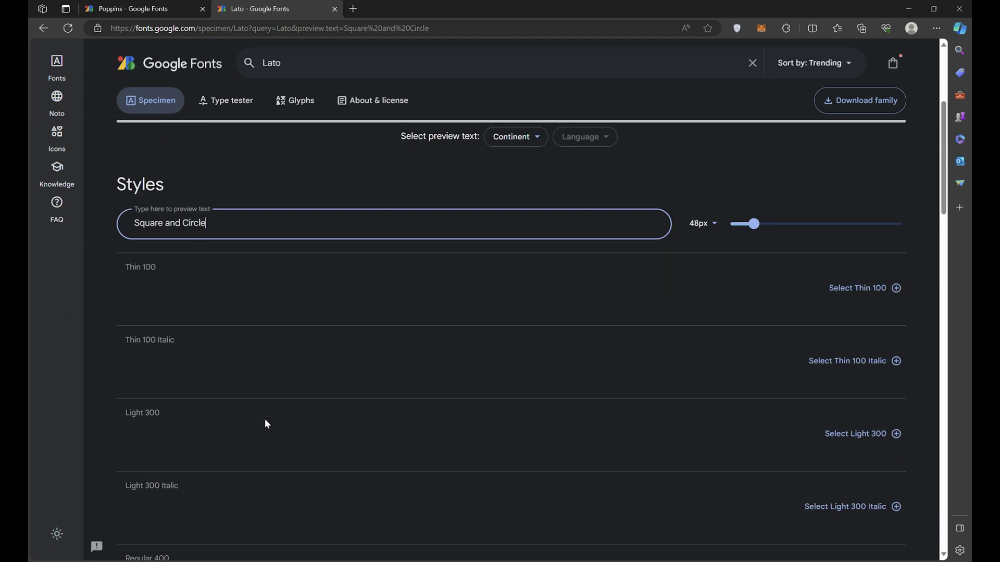
scroll(271, 425, down, 12)
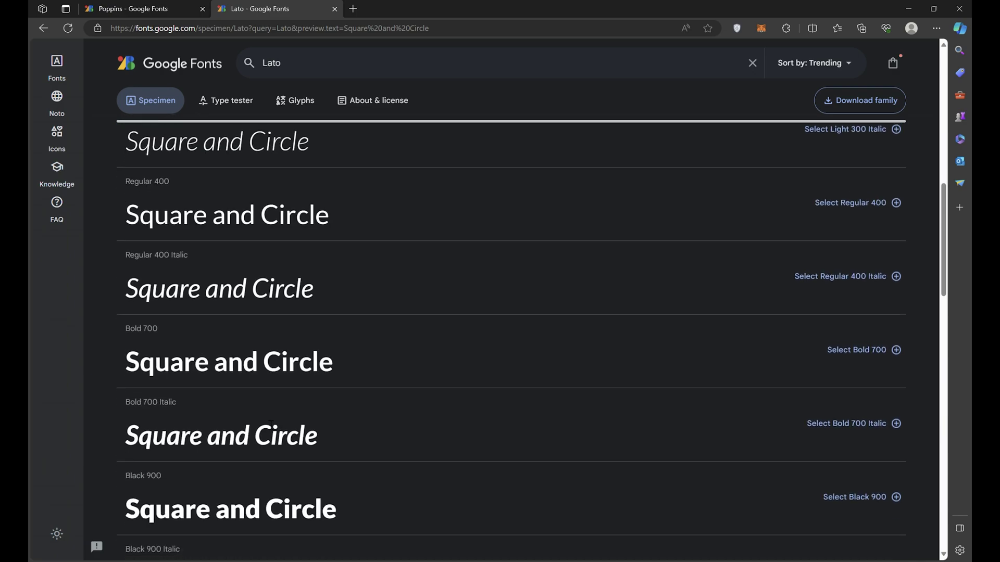
scroll(265, 423, up, 2)
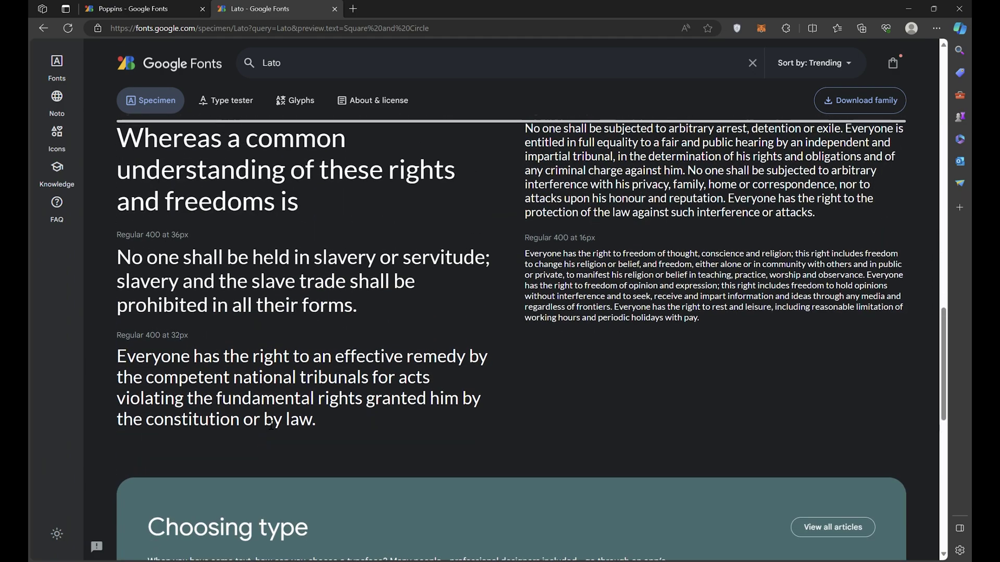
scroll(264, 423, down, 2)
scroll(266, 423, down, 1)
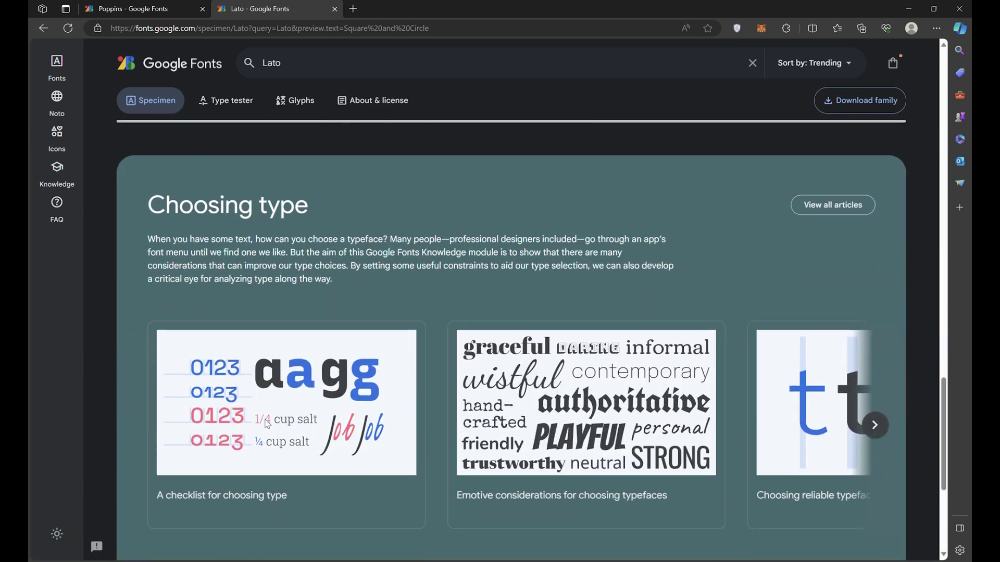
scroll(267, 423, up, 20)
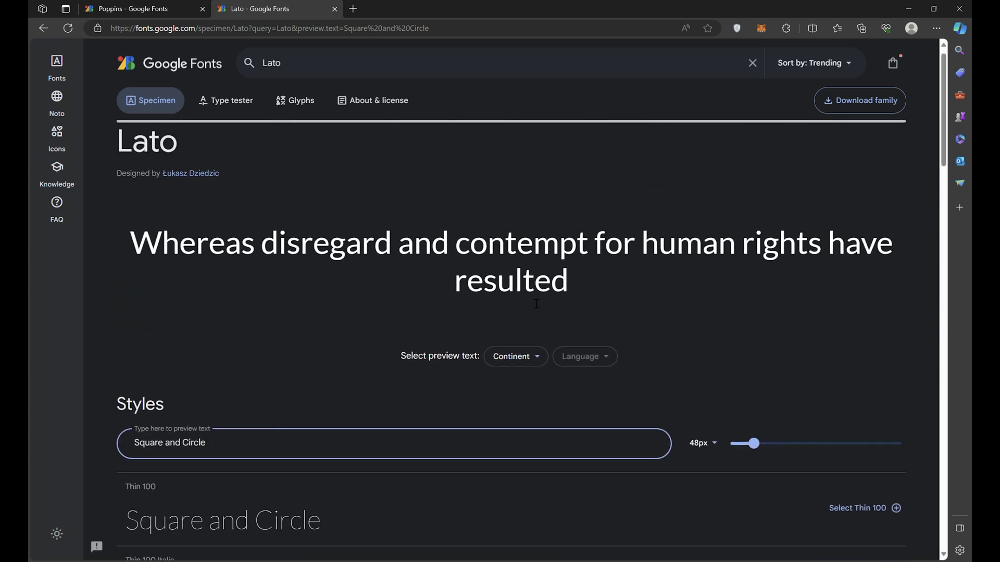
scroll(537, 301, up, 1)
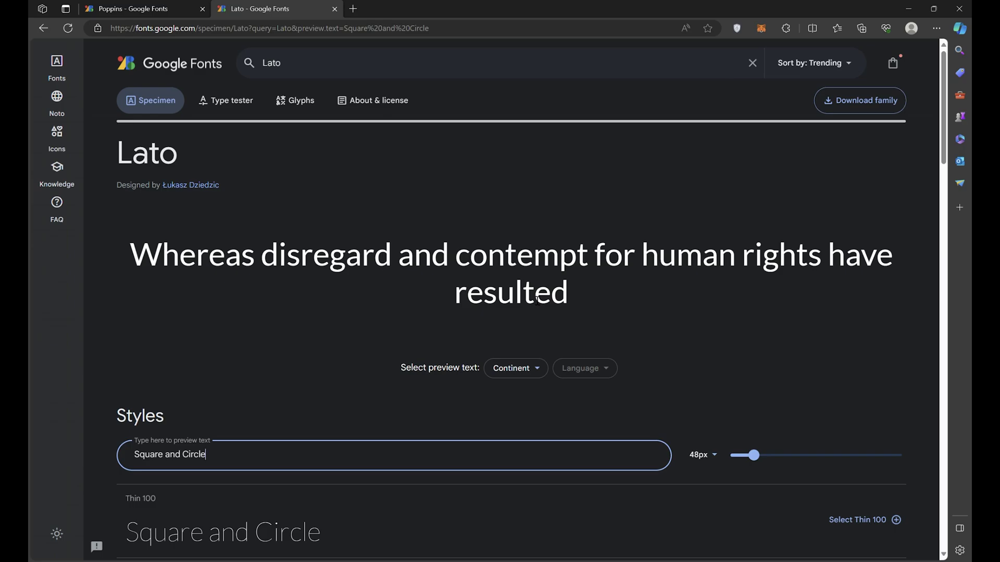
scroll(538, 299, down, 1)
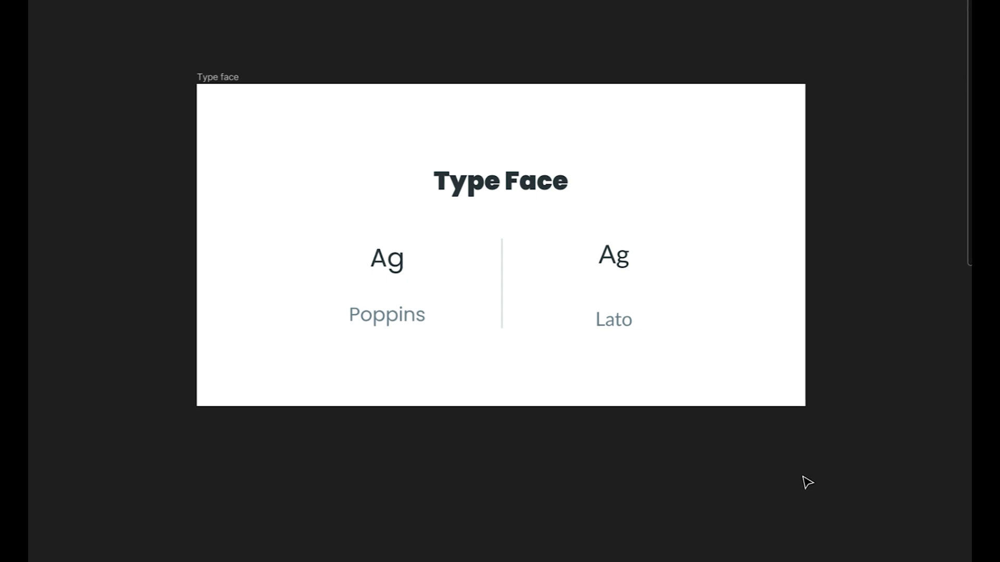
drag(792, 480, 780, 487)
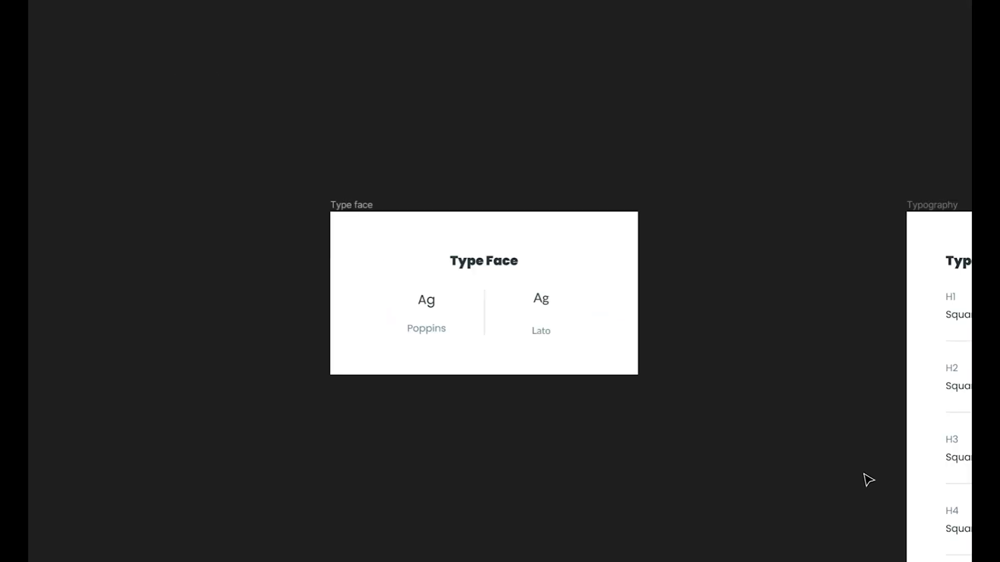
drag(864, 474, 317, 427)
key(shift+equal)
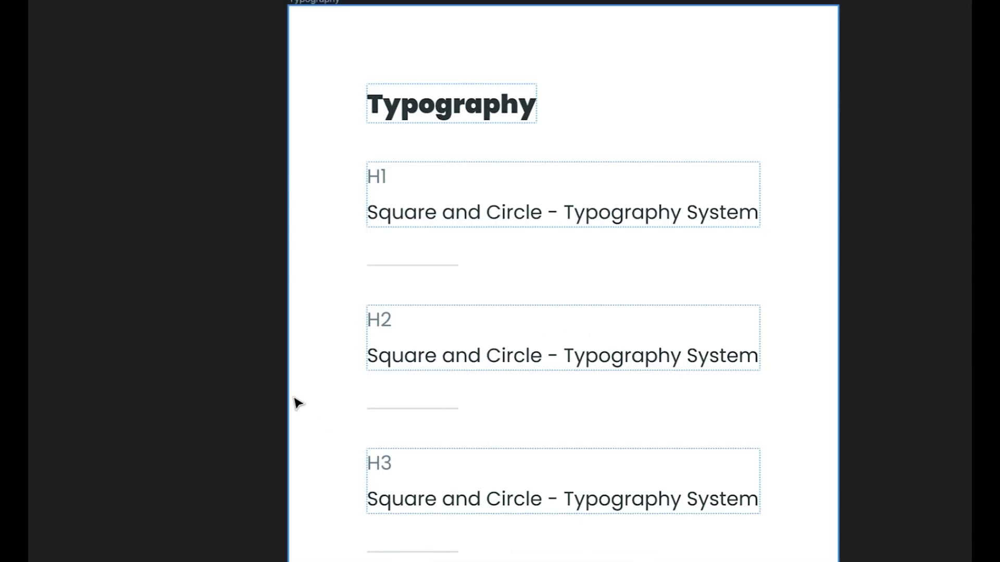
scroll(297, 404, up, 2)
scroll(297, 403, right, 2)
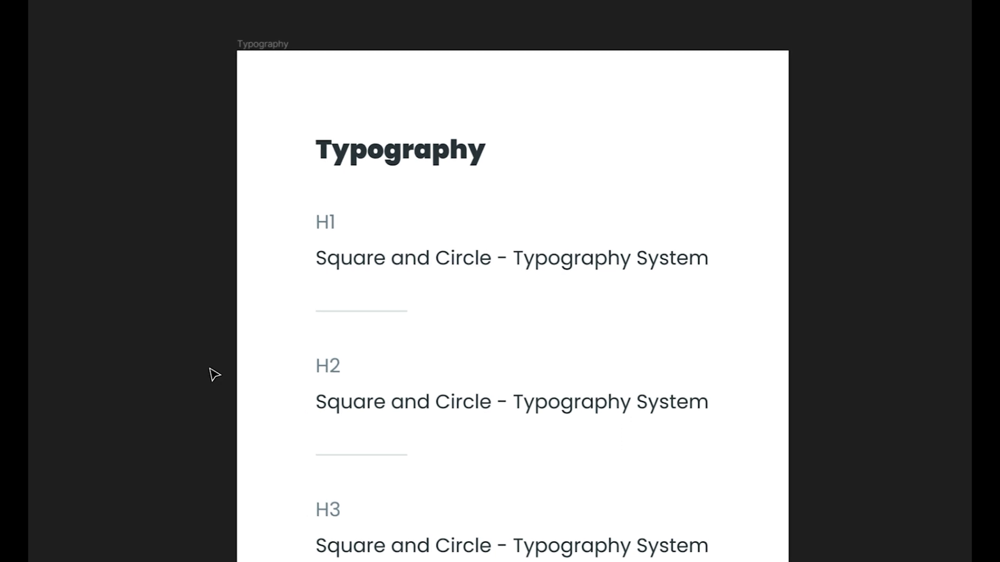
click(394, 260)
scroll(396, 263, down, 1)
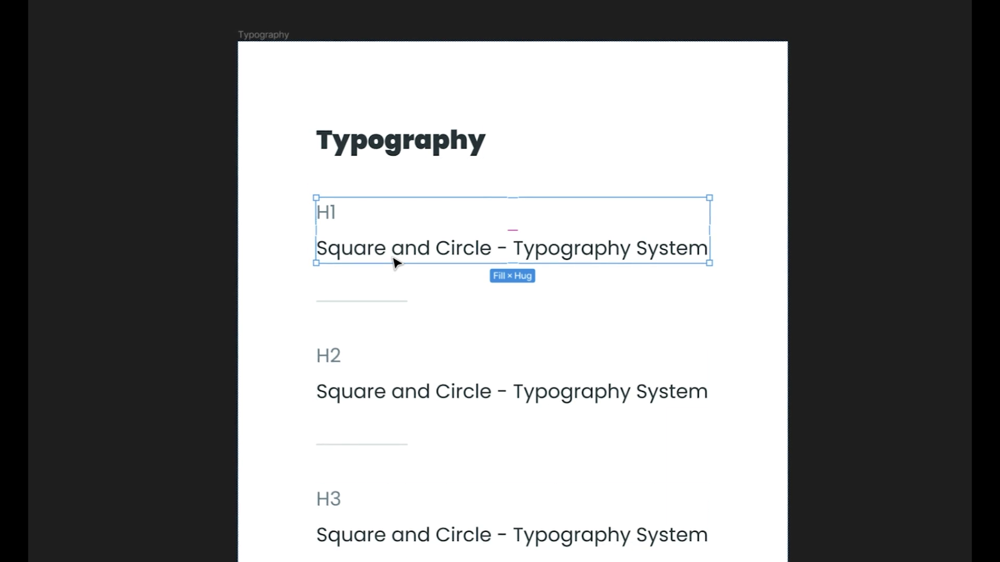
click(389, 381)
click(384, 515)
scroll(393, 463, down, 5)
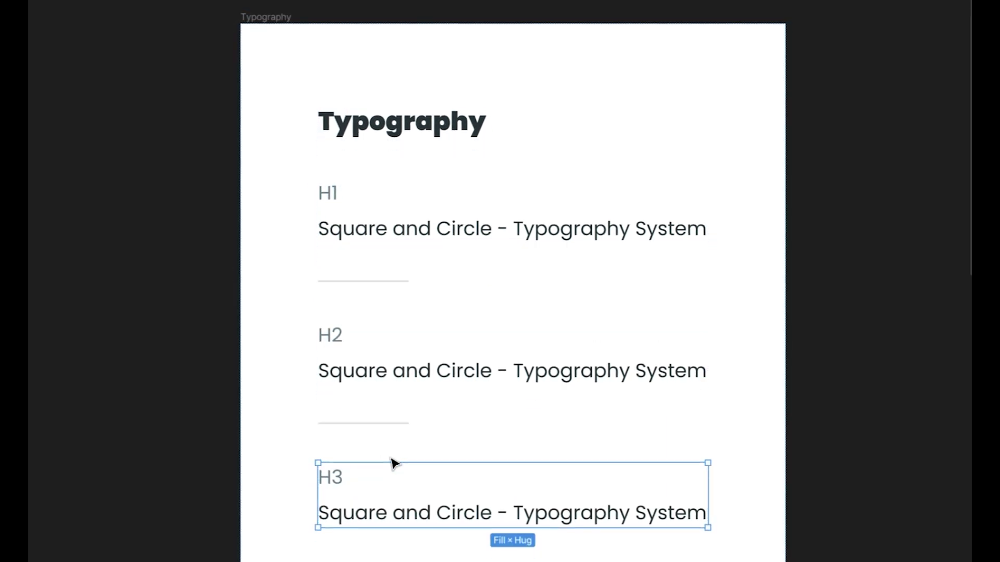
scroll(394, 462, down, 6)
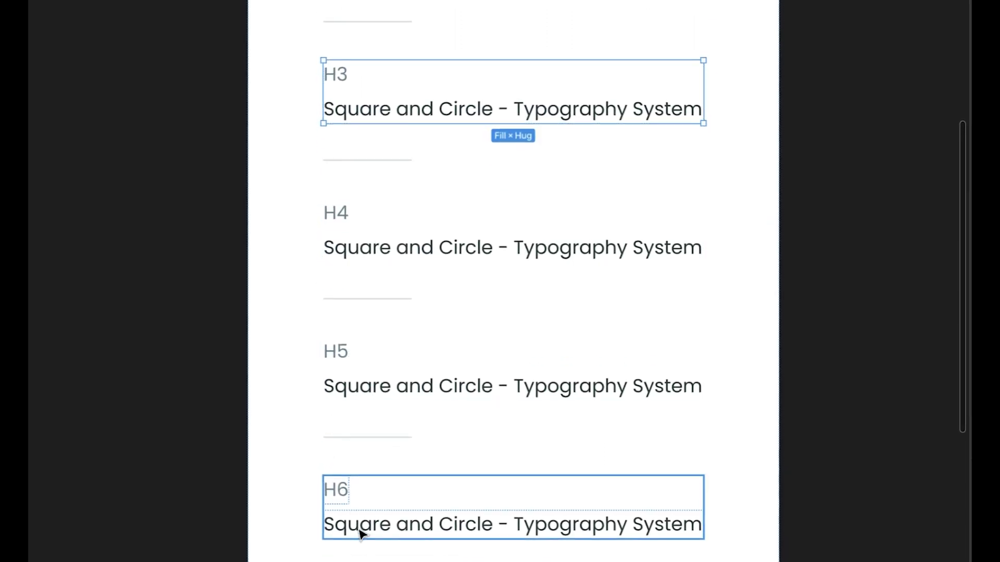
scroll(380, 491, down, 3)
scroll(383, 492, down, 6)
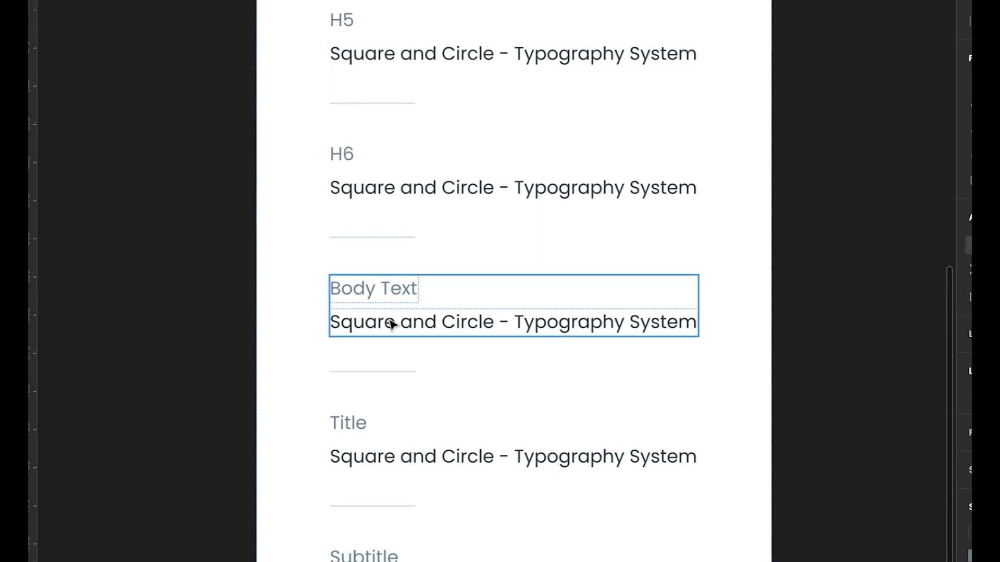
scroll(392, 324, down, 1)
scroll(391, 324, down, 4)
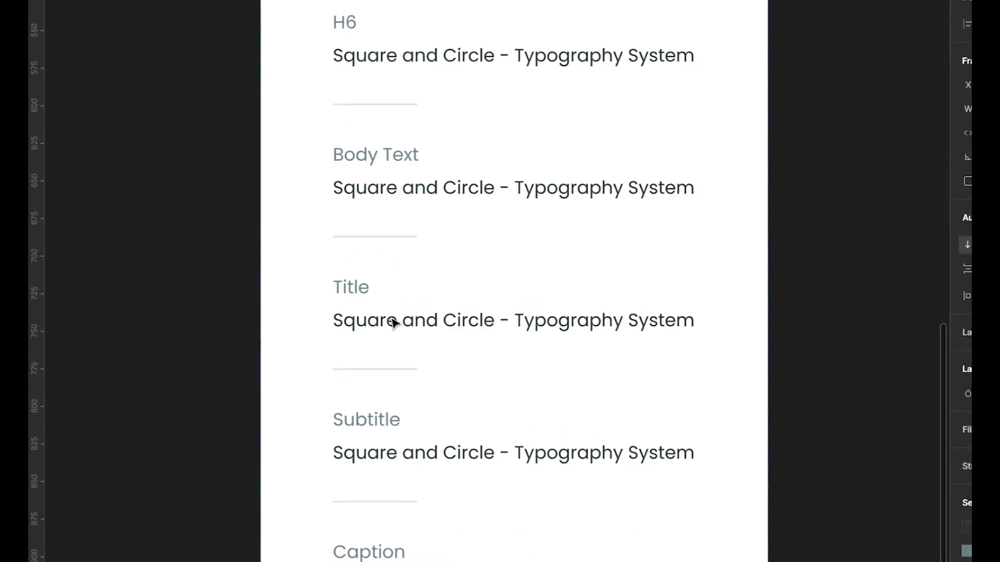
scroll(412, 427, down, 2)
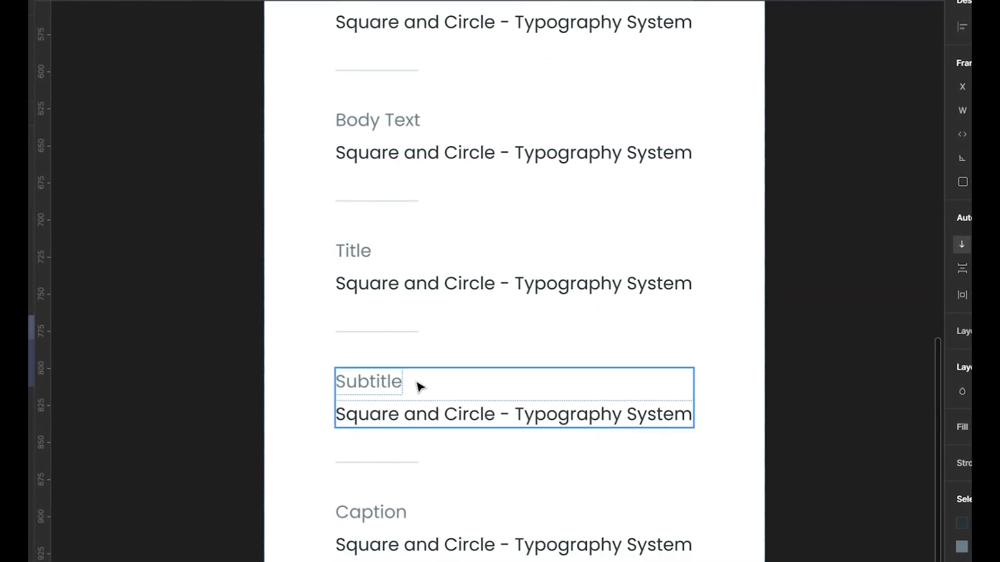
scroll(419, 384, down, 3)
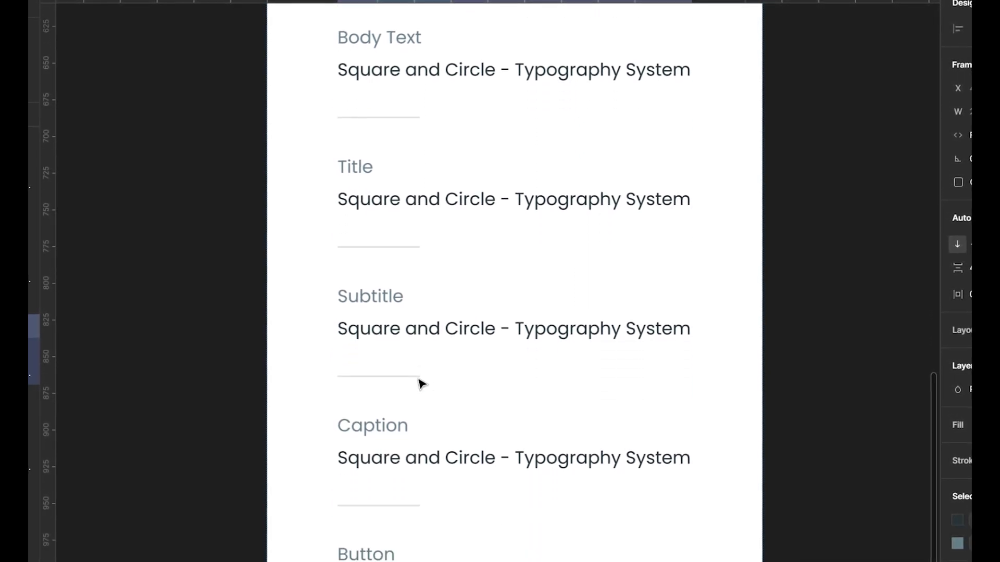
scroll(419, 383, down, 1)
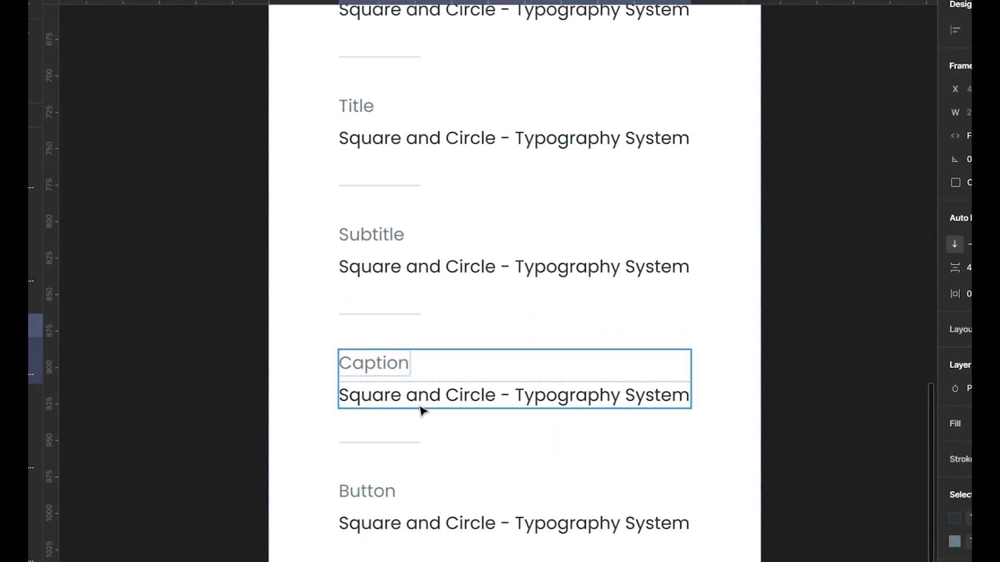
click(363, 499)
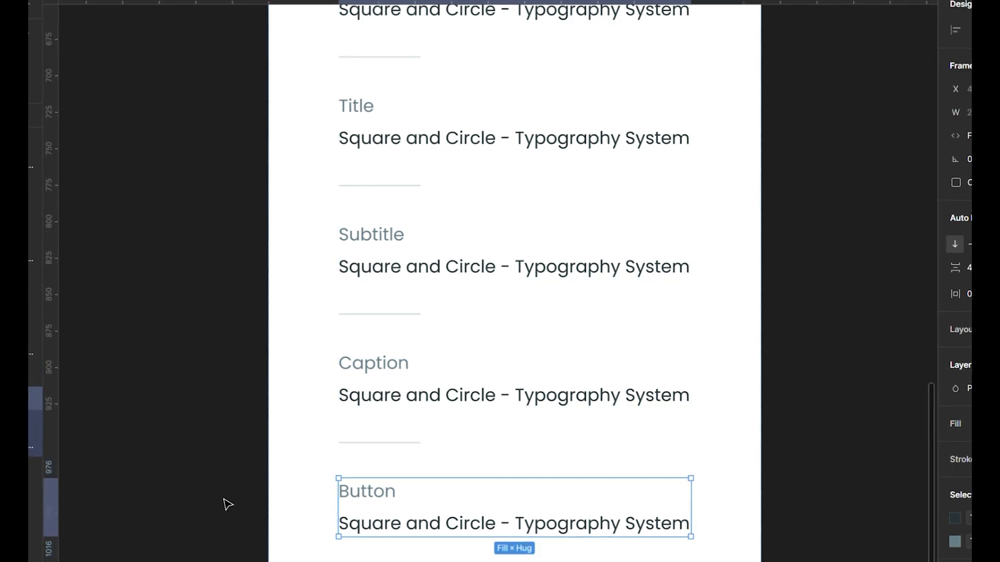
click(233, 312)
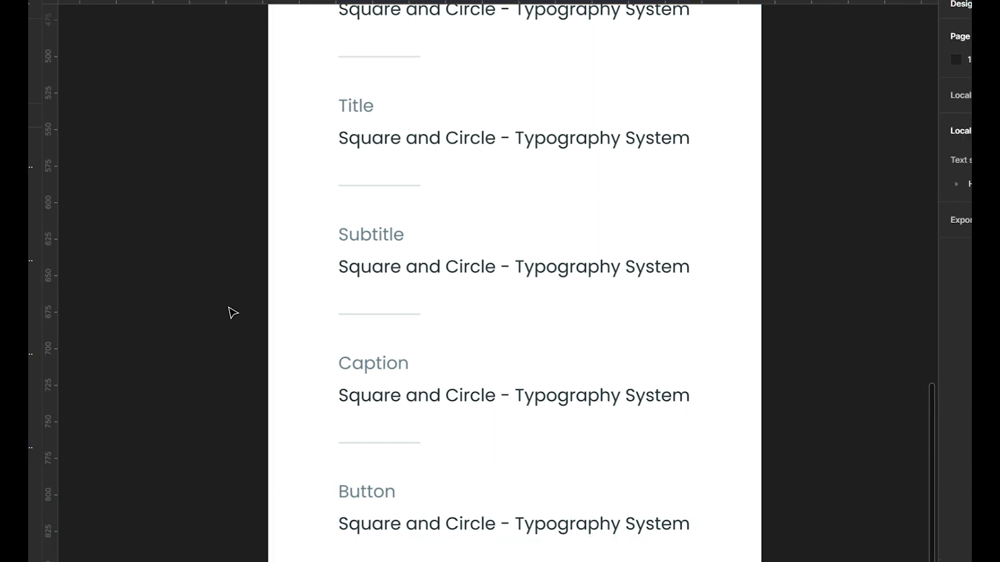
key(minus)
drag(263, 183, 255, 487)
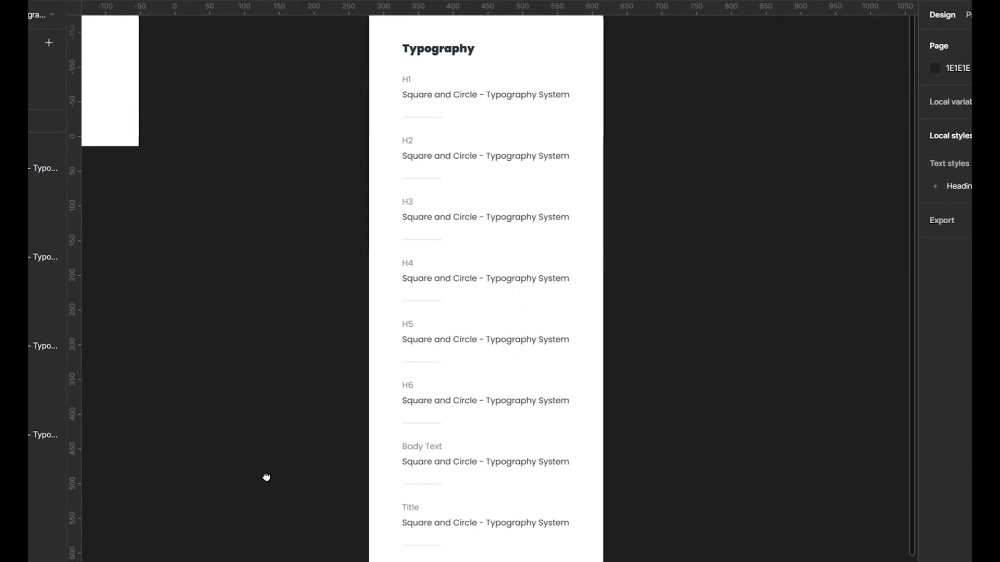
key(minus)
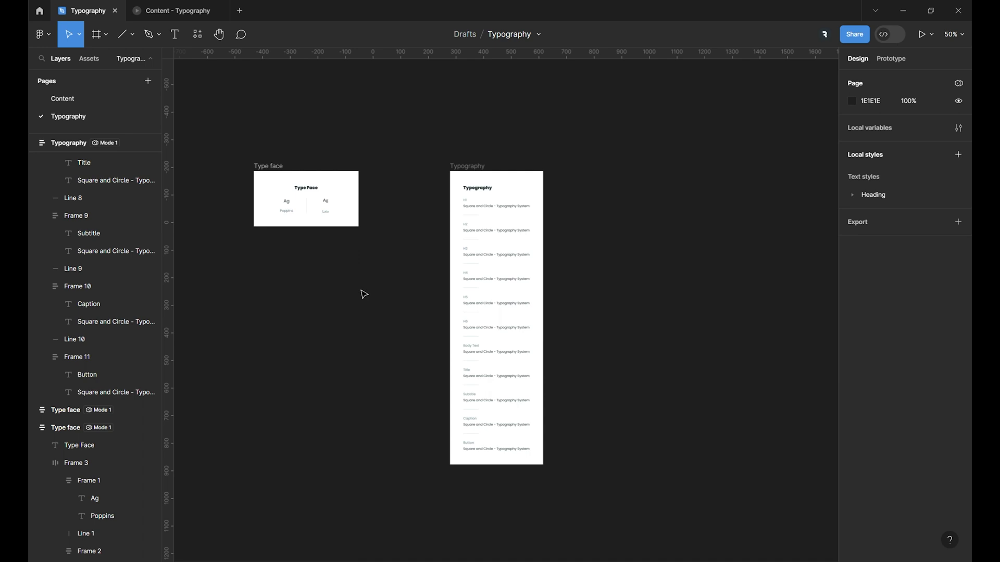
With the H1 sample line selected, find the Typescales plugin by searching 'typ' and run it.
click(500, 209)
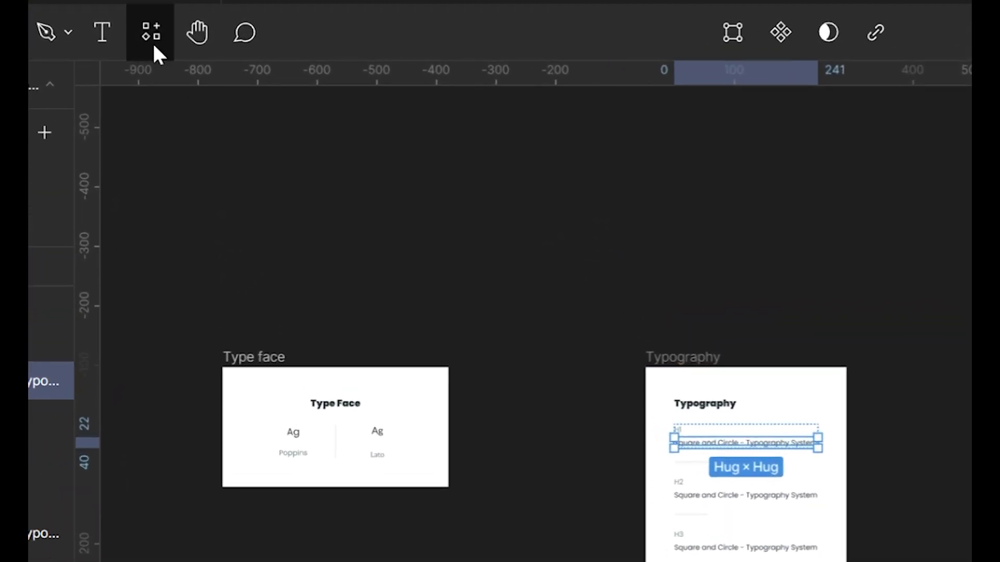
click(167, 33)
click(262, 76)
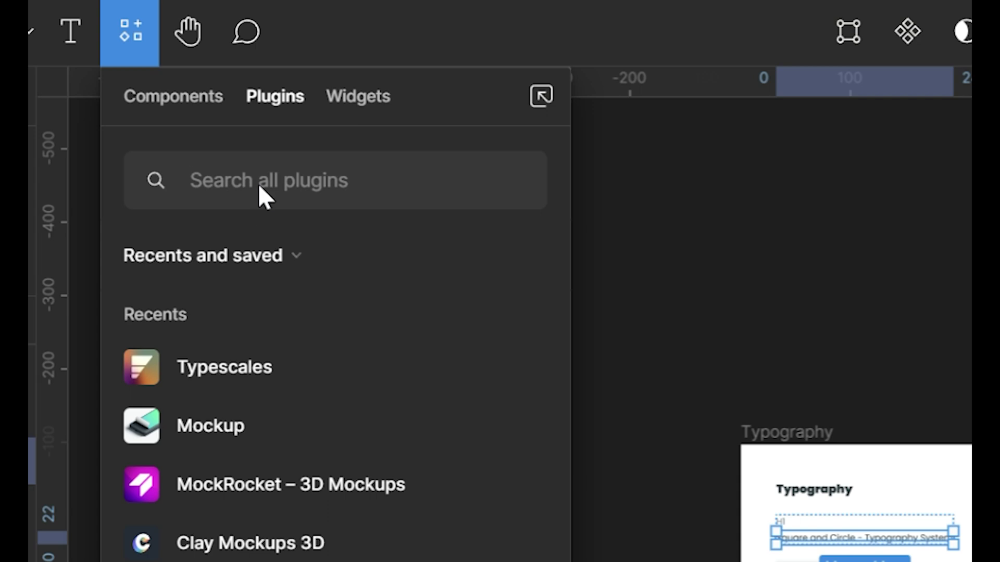
text(typ)
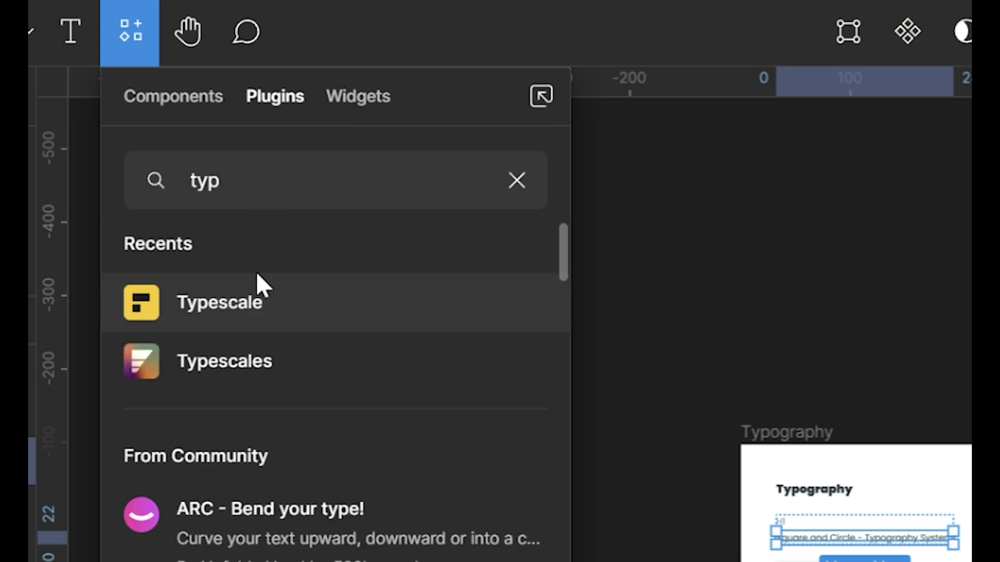
click(191, 364)
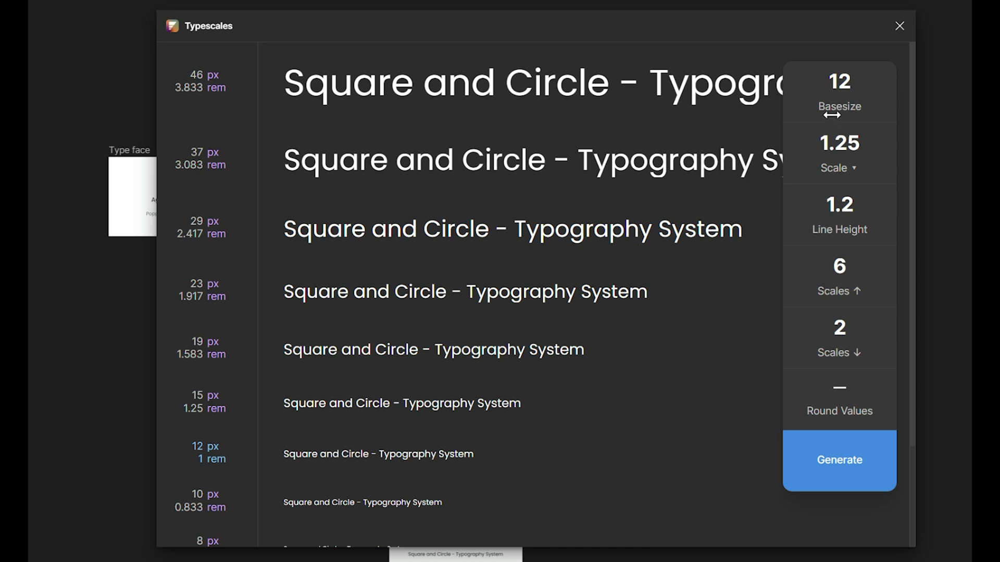
Scrub the Typescales base size until it reads 18.
drag(832, 115, 879, 107)
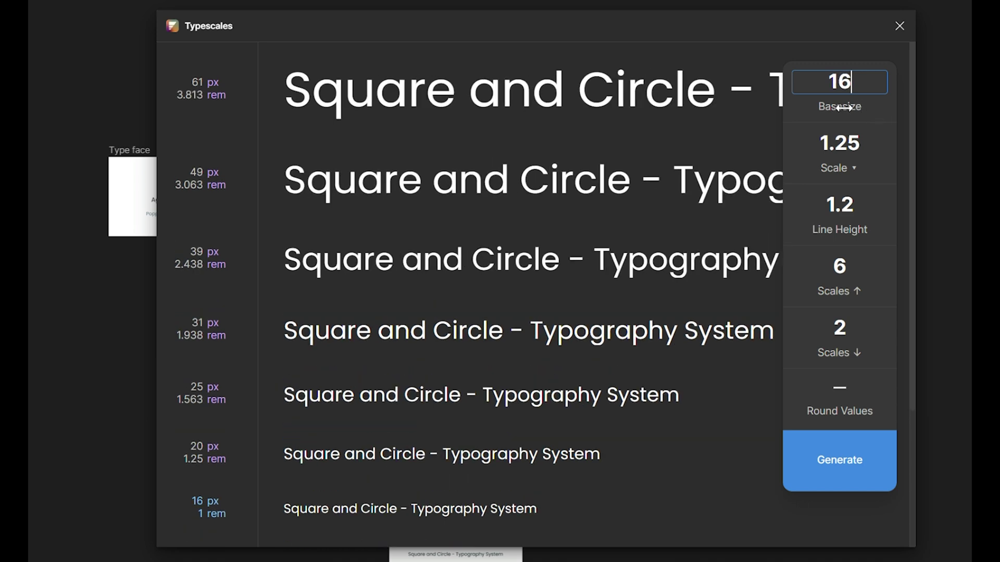
drag(844, 103, 859, 109)
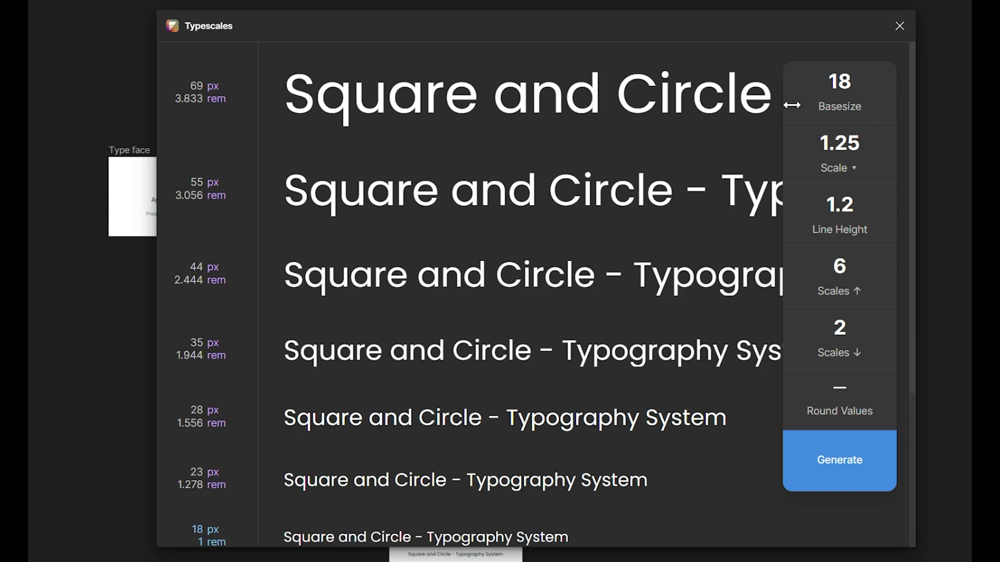
Compare Major Second, Minor Third, Perfect Fourth and Golden Ratio scales, settling on Major Third 1.25.
click(844, 170)
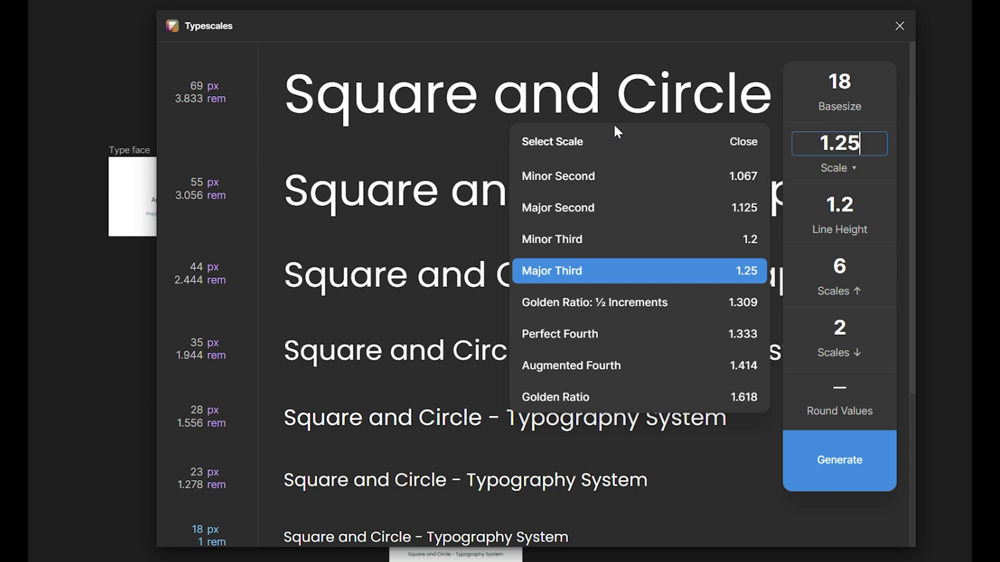
click(612, 182)
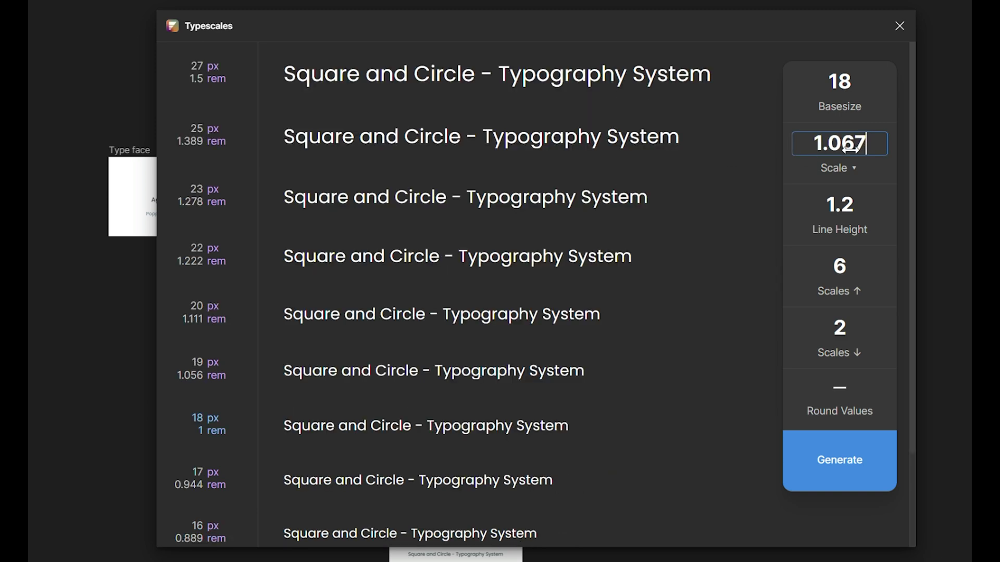
click(865, 168)
click(659, 211)
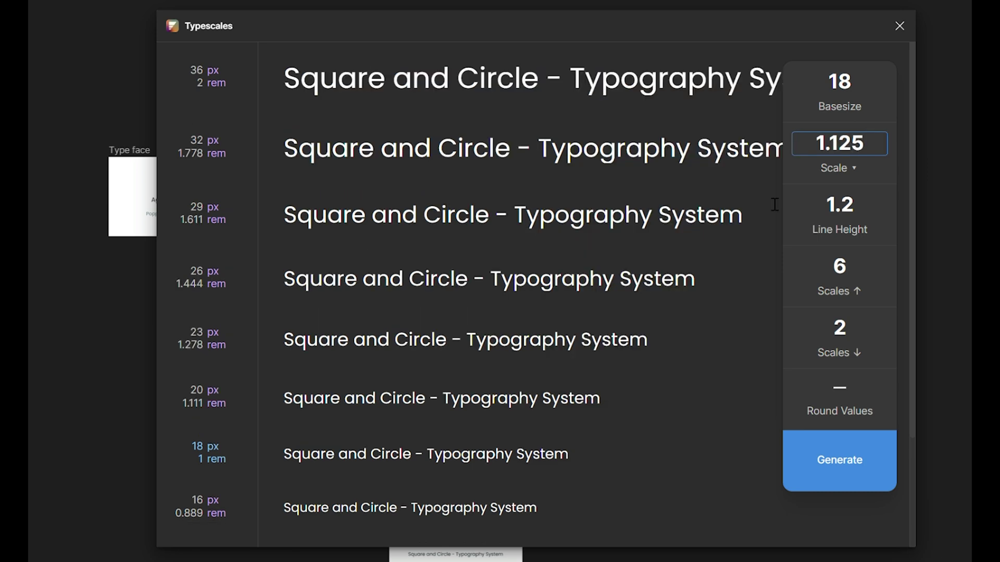
click(856, 172)
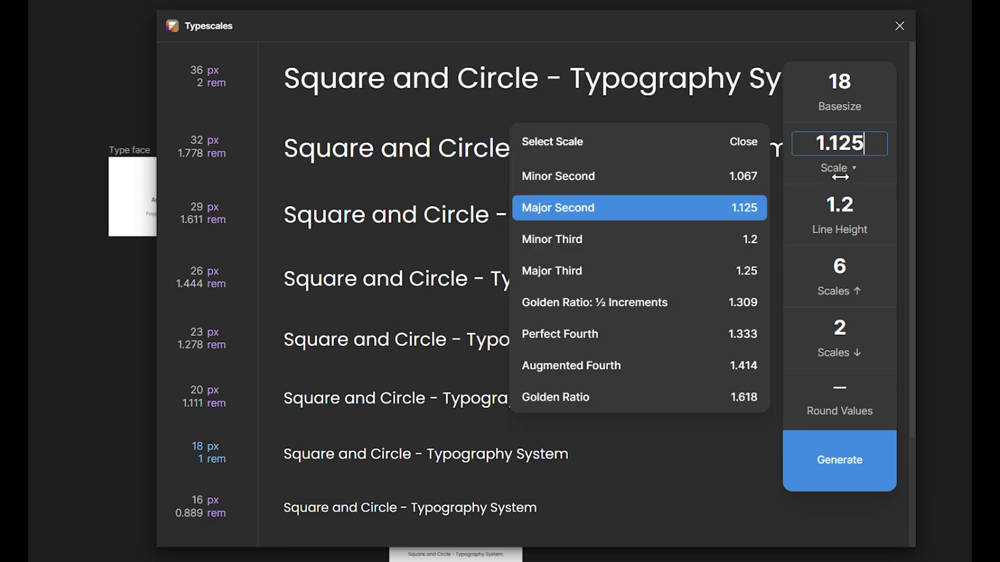
click(596, 238)
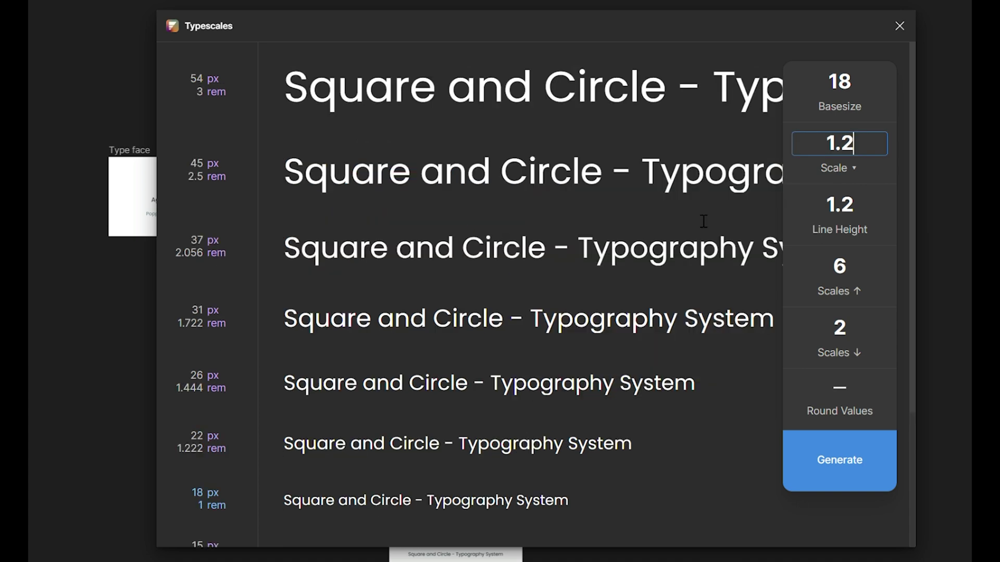
click(612, 269)
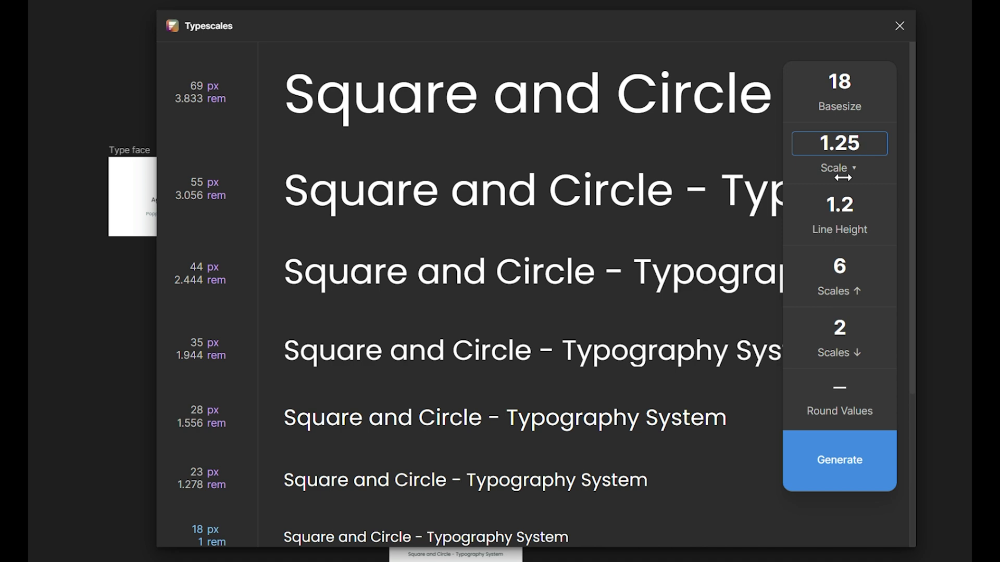
click(842, 175)
click(638, 329)
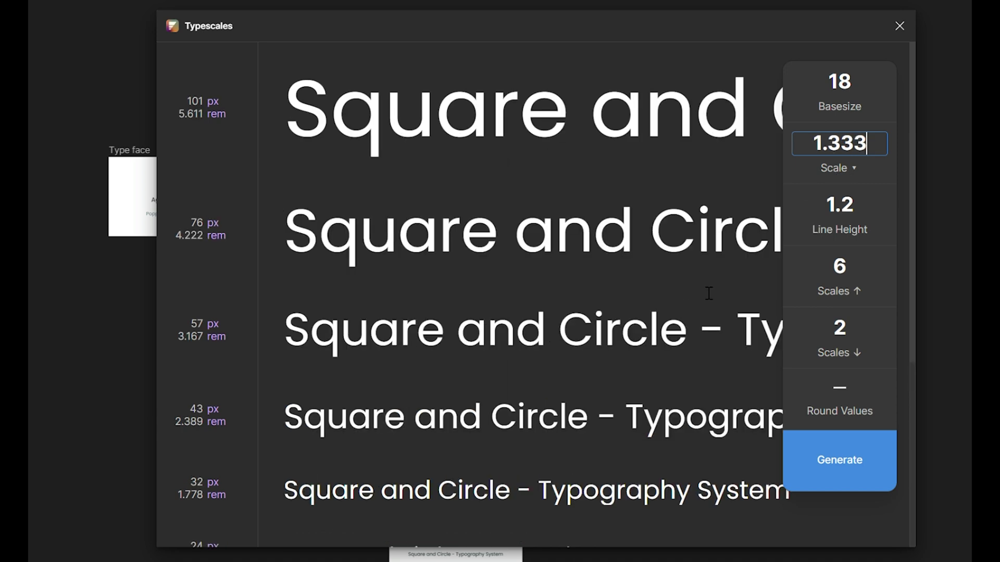
click(842, 173)
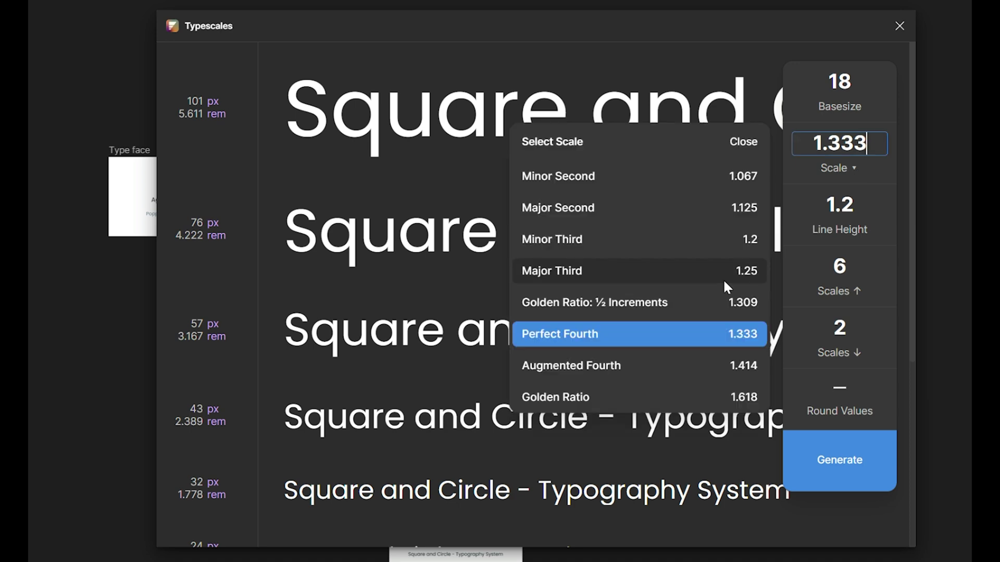
click(625, 396)
click(837, 173)
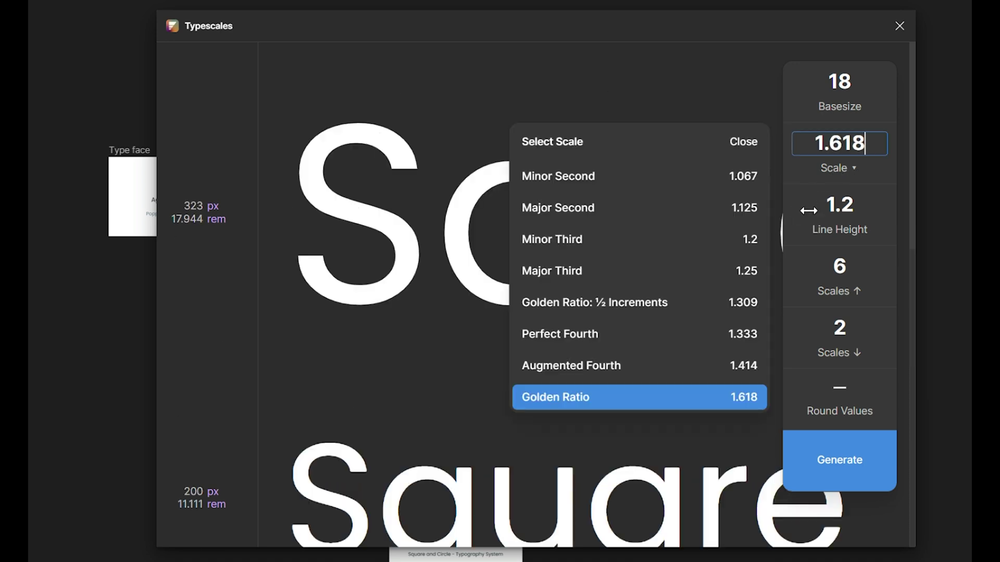
click(595, 282)
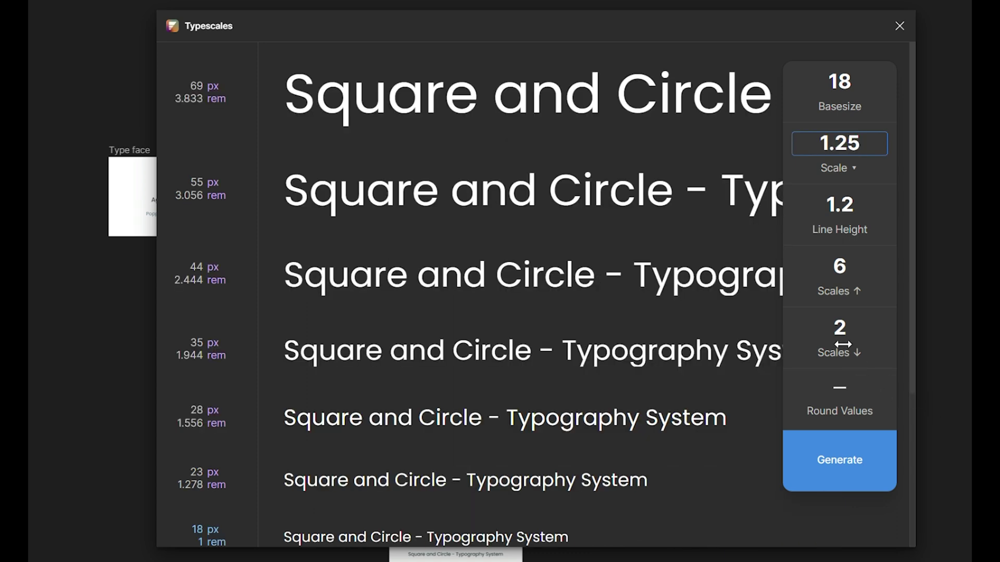
Check the unrounded sizes, keep Round Values on, and generate the type scale frame.
click(838, 388)
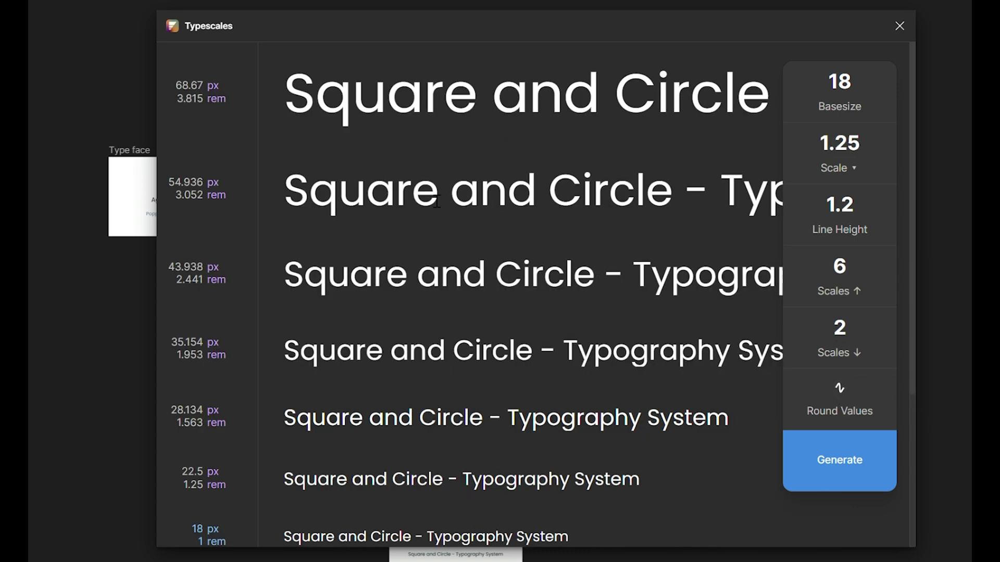
drag(172, 88, 224, 93)
click(844, 388)
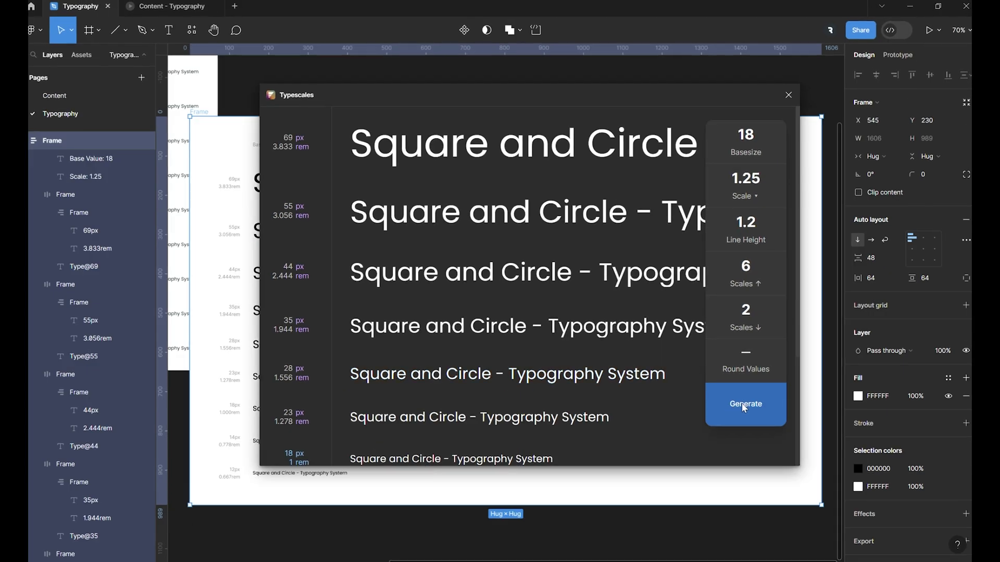
click(745, 408)
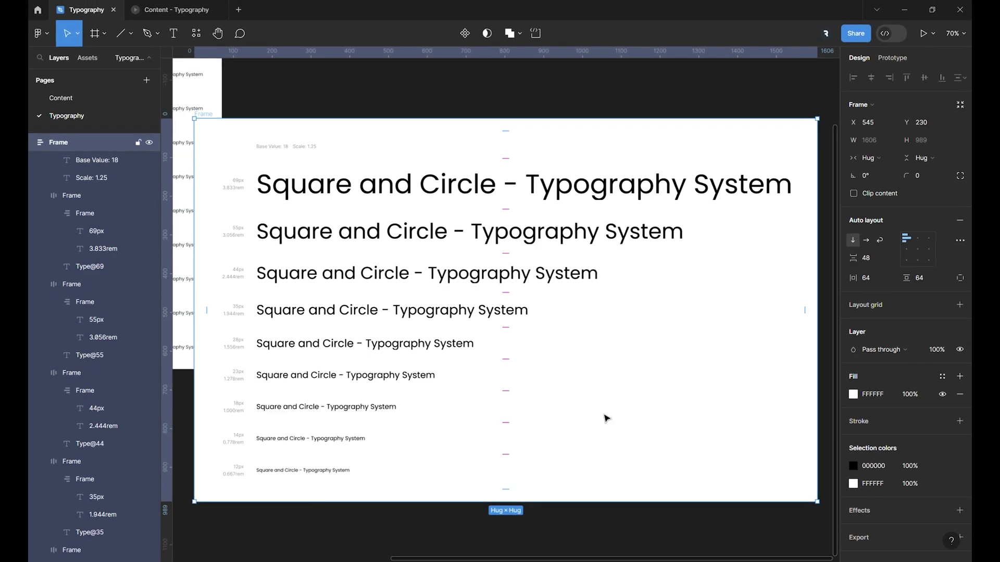
Reposition the generated frame and raise the 69 and 55 px samples to 72 and 56.
scroll(606, 417, down, 5)
drag(406, 238, 426, 186)
scroll(495, 392, up, 2)
key(shift+0)
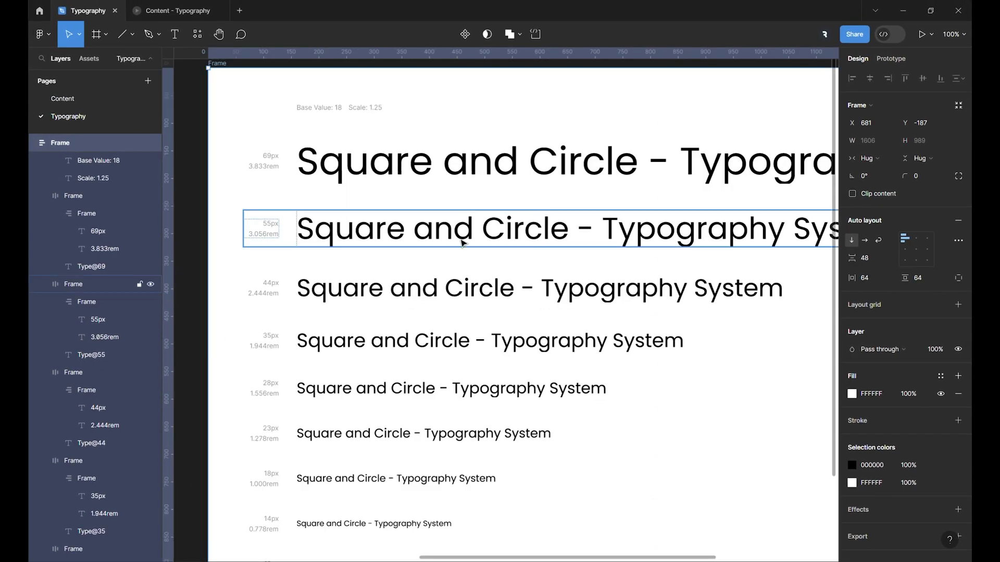
click(456, 162)
click(920, 265)
key(Up)
key(Up)
key(Up)
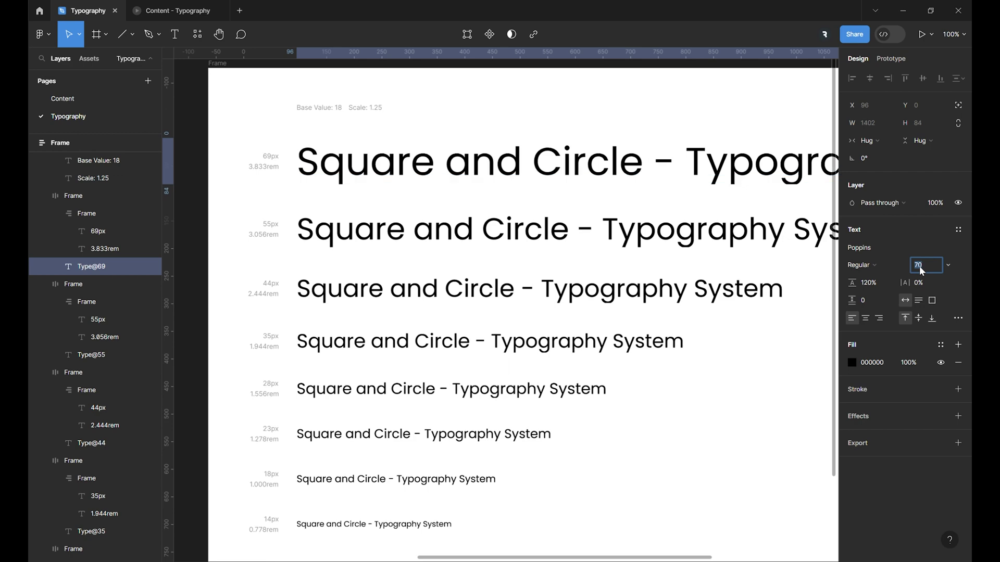
click(607, 235)
click(937, 264)
key(Up)
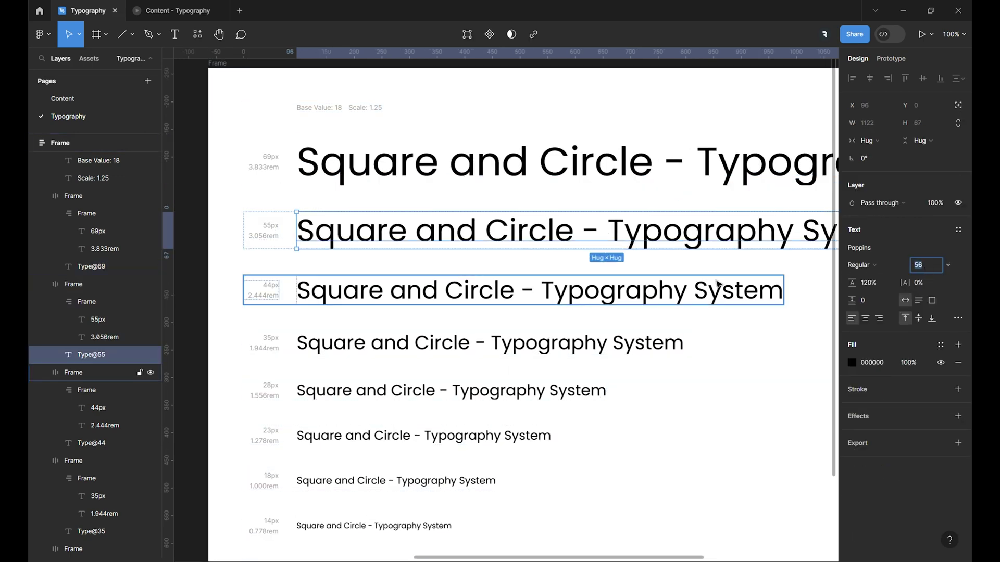
Raise the 35 and 23 px samples to 36 and 24, then reselect the 72 px heading.
click(717, 286)
click(489, 344)
click(920, 265)
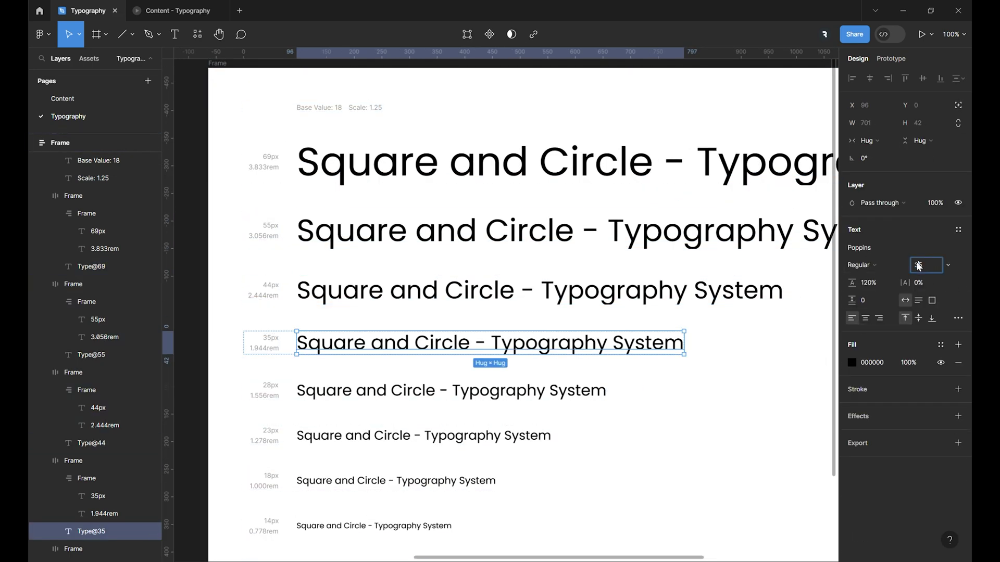
key(Up)
scroll(465, 382, down, 1)
click(465, 382)
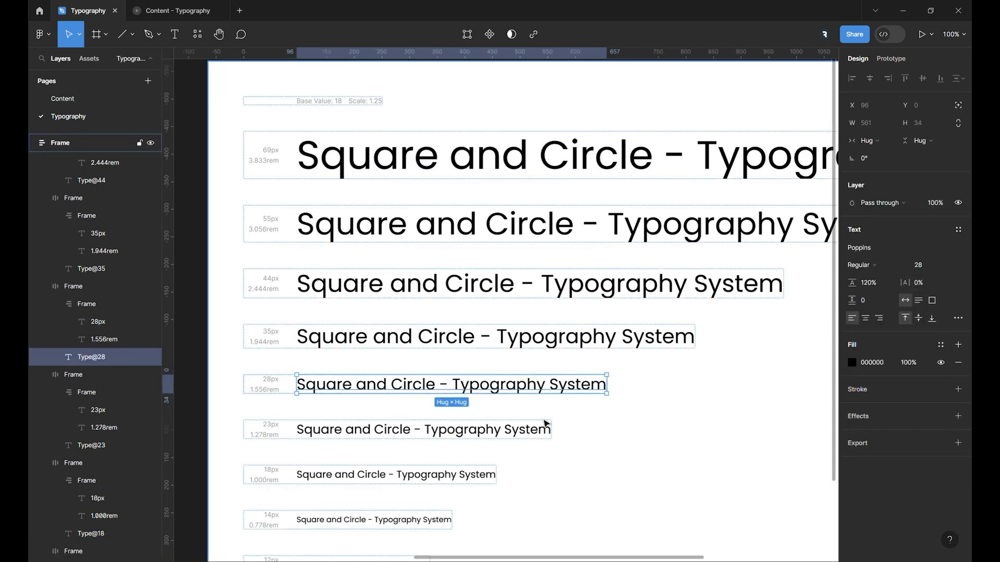
scroll(521, 422, down, 1)
click(449, 422)
click(918, 264)
key(Up)
scroll(443, 442, down, 2)
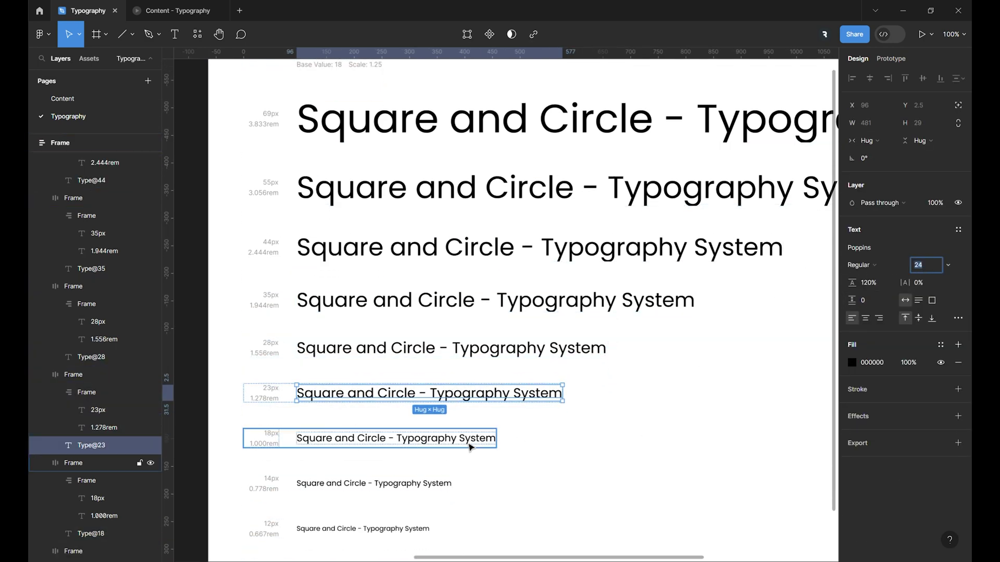
click(417, 440)
scroll(421, 477, up, 1)
click(521, 131)
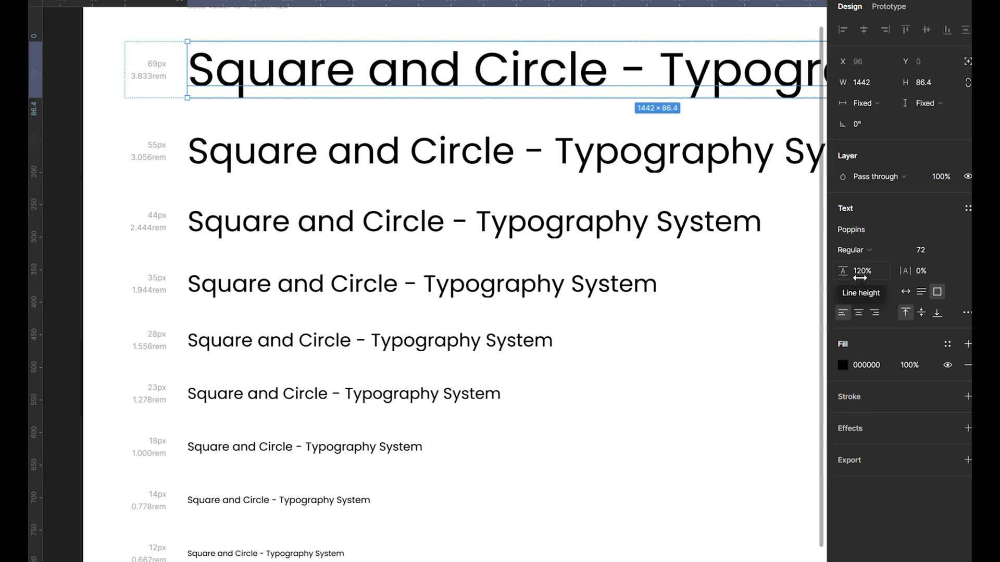
Set the 72 px heading's line height to 150%, then step down through the samples to the 12 px line.
mouse_move(855, 280)
mouse_down()
mouse_move(863, 278)
mouse_move(845, 277)
mouse_move(855, 279)
mouse_up()
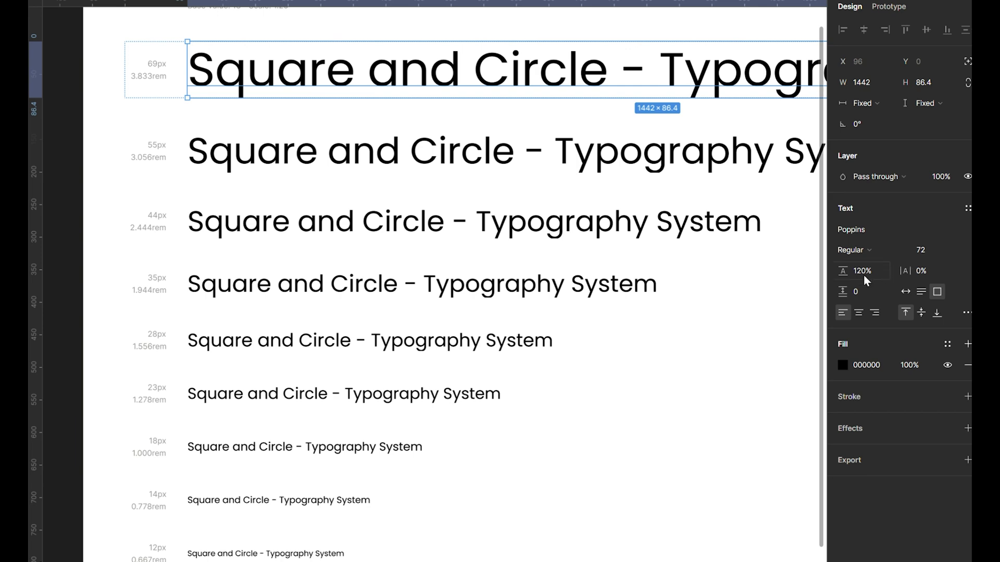
key(Return)
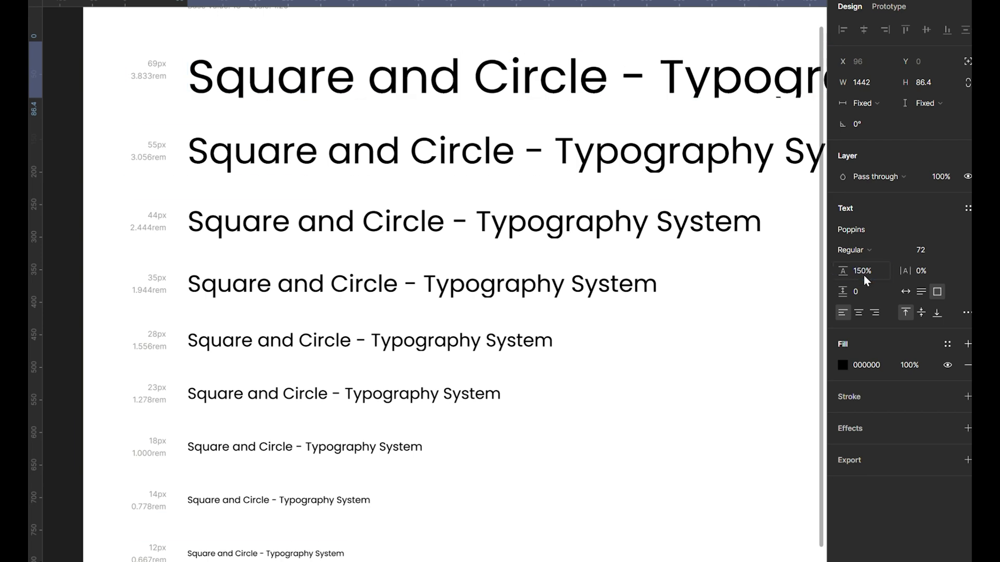
click(347, 81)
key(Tab)
key(Tab)
key(Tab)
key(Tab)
key(Tab)
key(Tab)
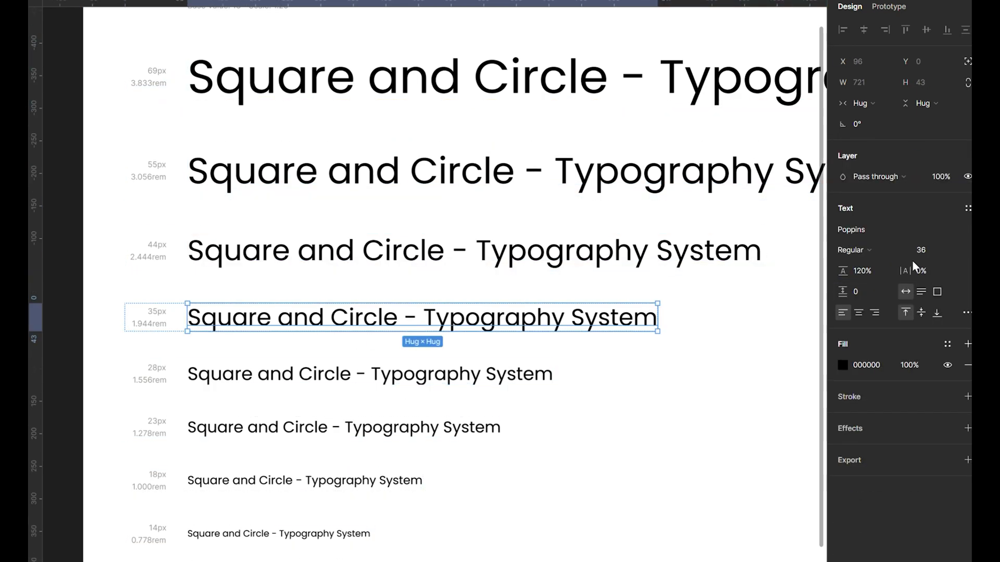
key(Tab)
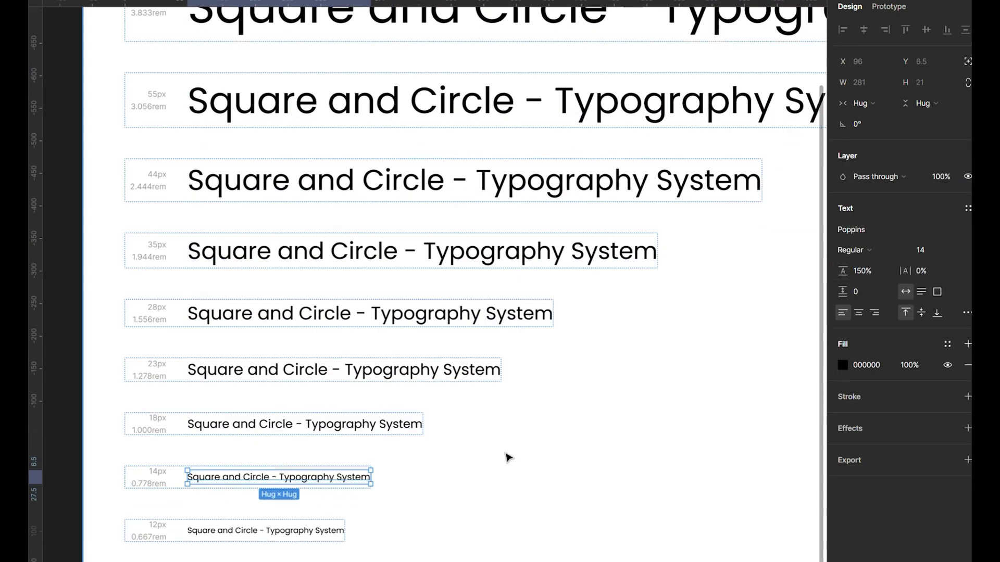
key(Tab)
key(shift+1)
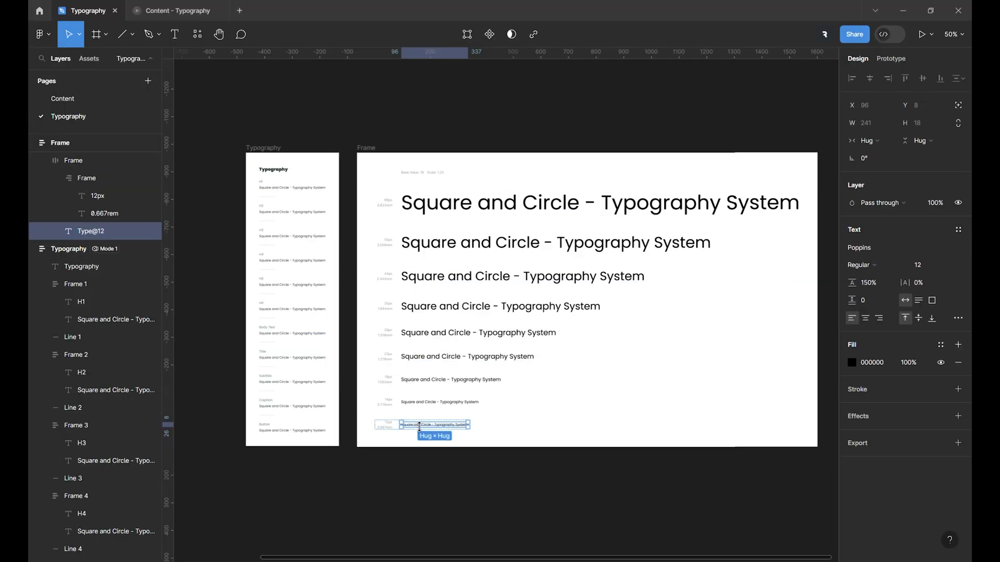
Apply the 18 px sample's text styling to the Body Text sample.
click(419, 380)
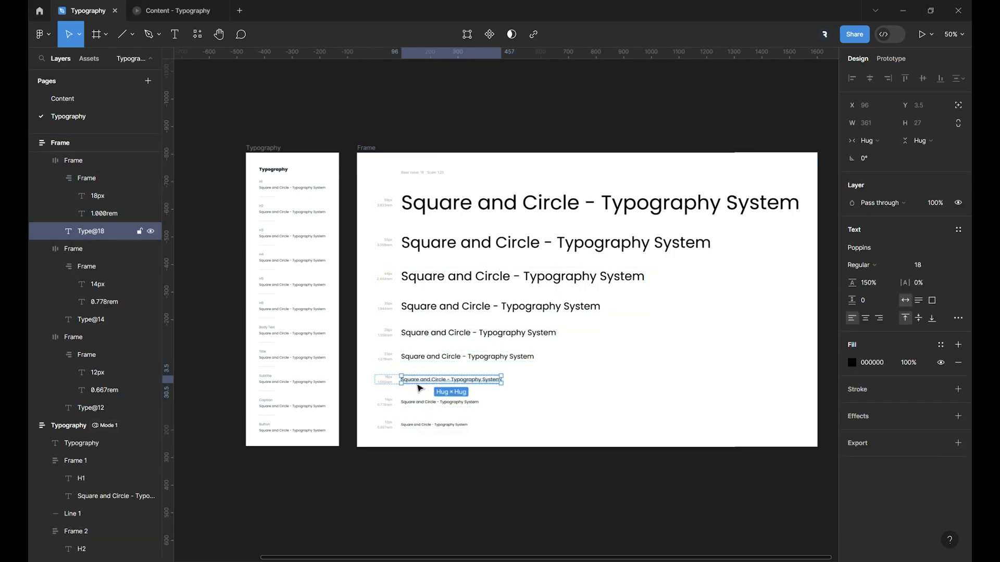
click(292, 333)
key(ctrl+alt+v)
Shift the Typography frame left and copy the H6 sample's text styling.
drag(260, 149, 218, 150)
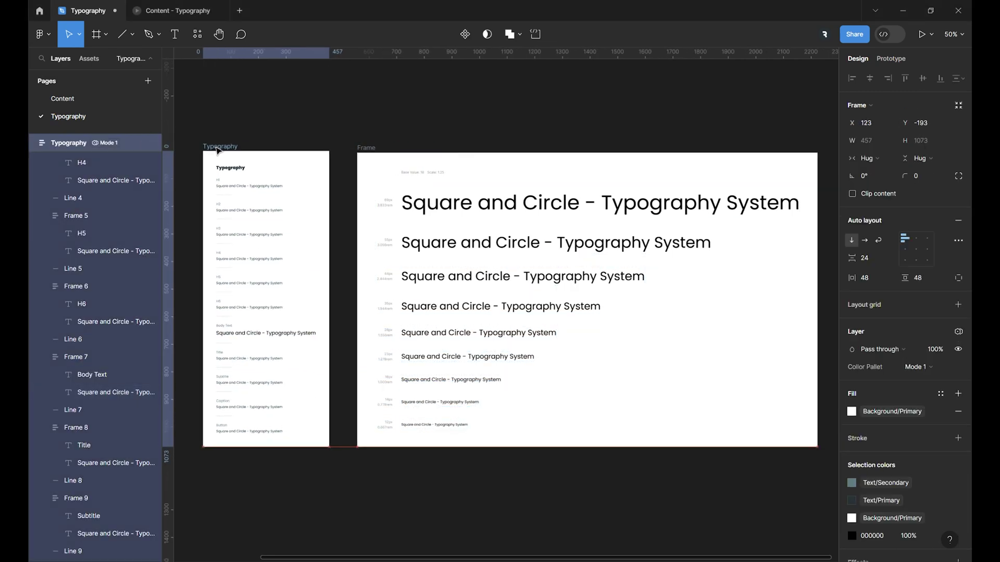
click(439, 334)
click(429, 358)
click(258, 308)
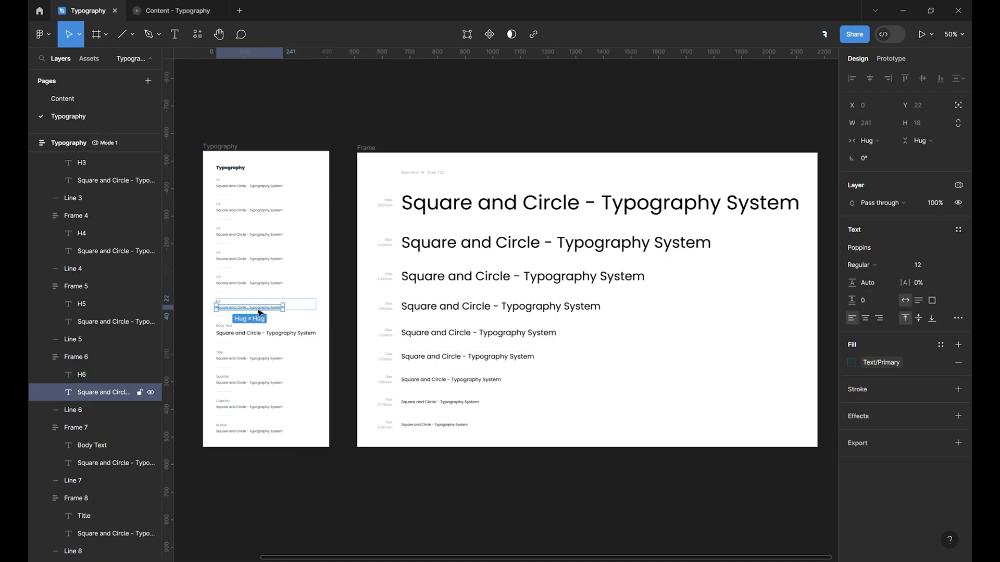
key(ctrl+alt+v)
Paste the copied styling onto another Typography sample and make it Semibold.
click(438, 480)
click(581, 311)
click(607, 261)
key(minus)
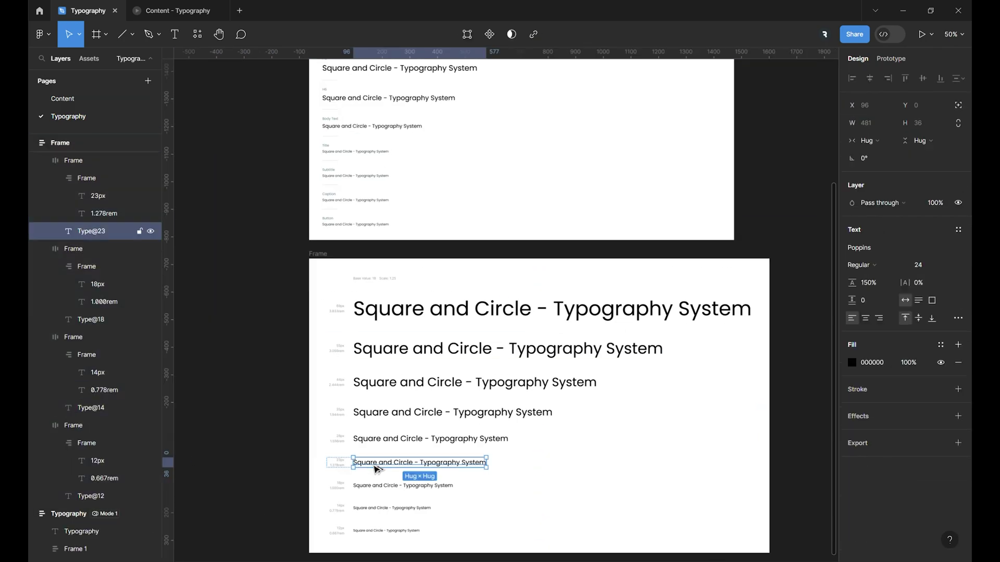
click(859, 265)
click(881, 267)
Change the Caption sample from Poppins to Lato, keeping 12 px at 150% line height.
click(342, 234)
scroll(383, 480, down, 3)
key(Escape)
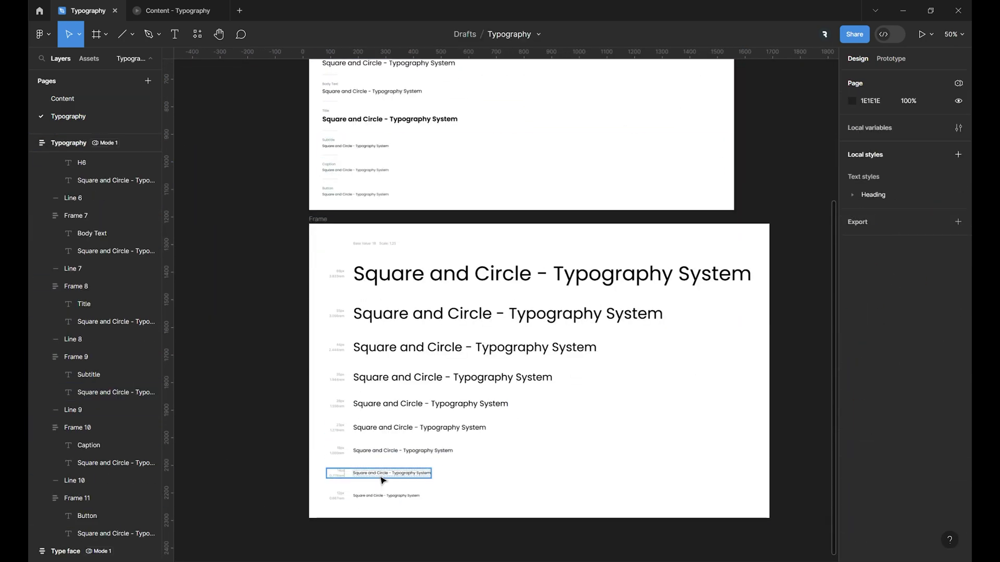
click(383, 480)
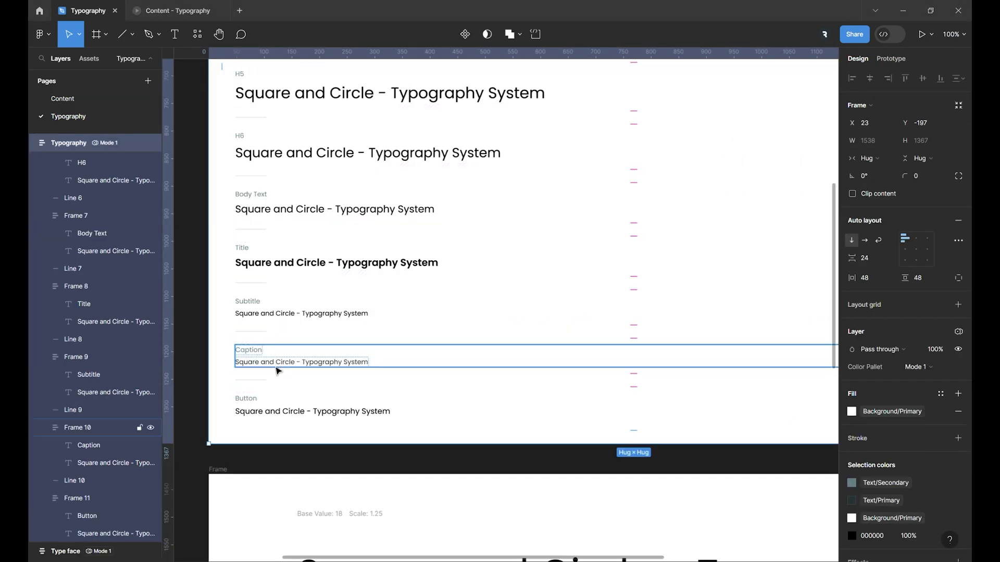
click(309, 314)
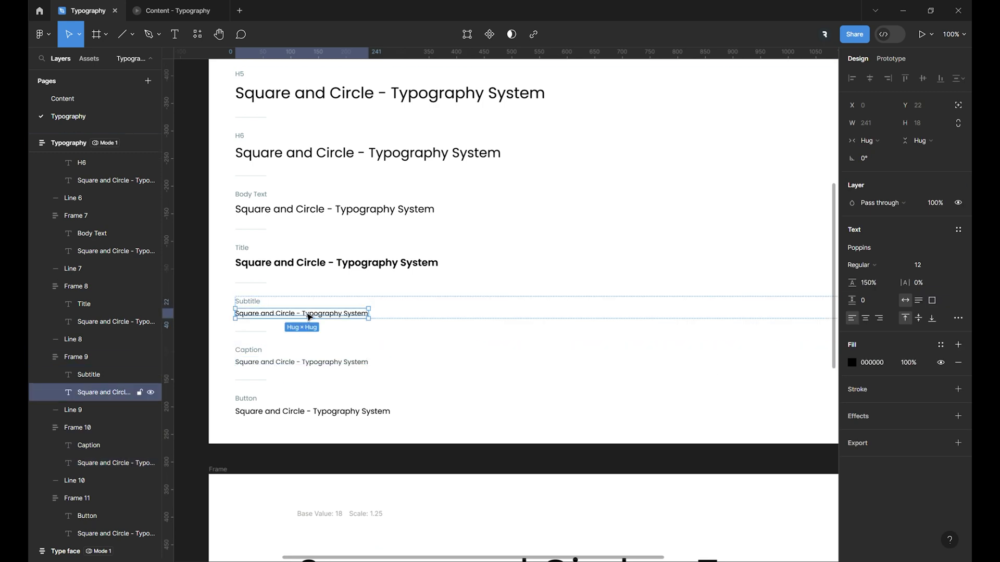
click(317, 363)
click(317, 363)
click(873, 249)
text(Laa)
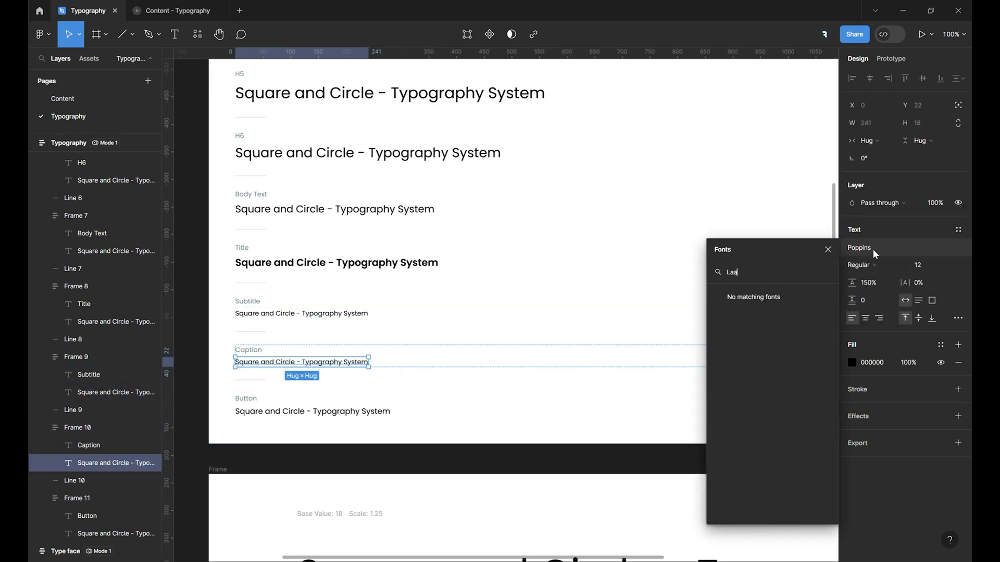
key(BackSpace)
click(750, 306)
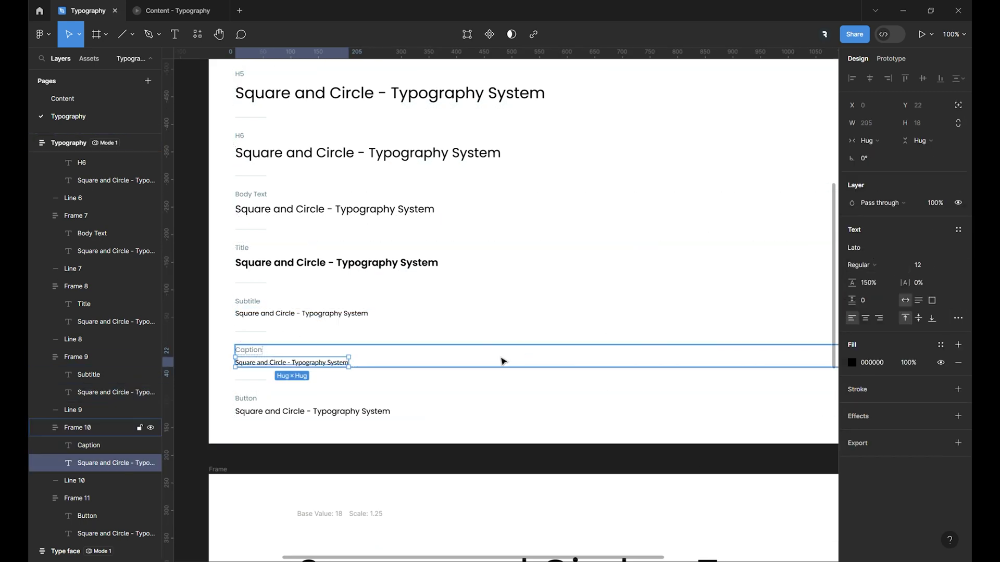
click(439, 381)
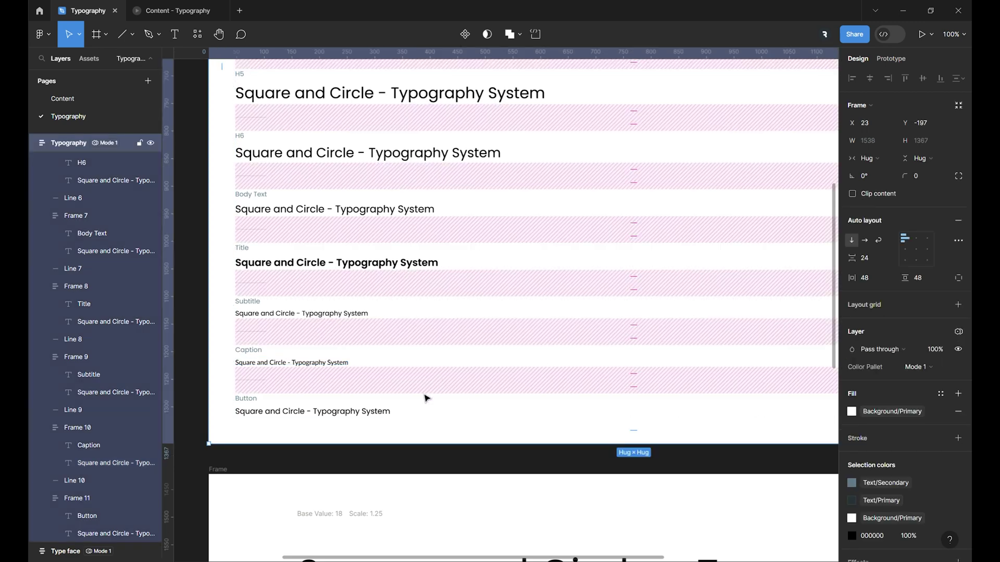
Save the H1 sample as a Heading Regular text style, then begin naming Title/Semibold.
scroll(425, 398, down, 5)
drag(290, 223, 263, 386)
scroll(260, 354, up, 3)
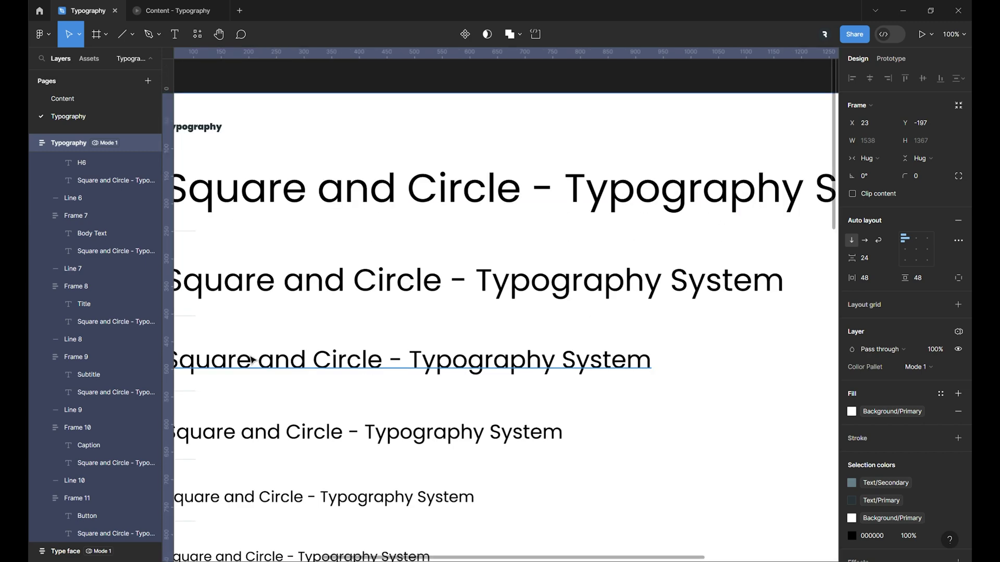
scroll(260, 354, down, 3)
ctrl+click(416, 256)
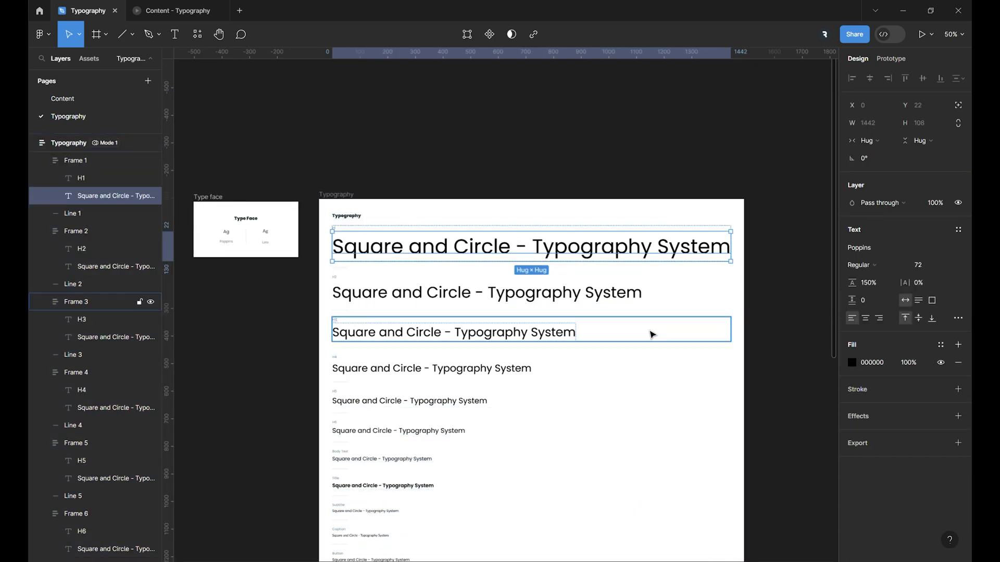
scroll(813, 284, down, 3)
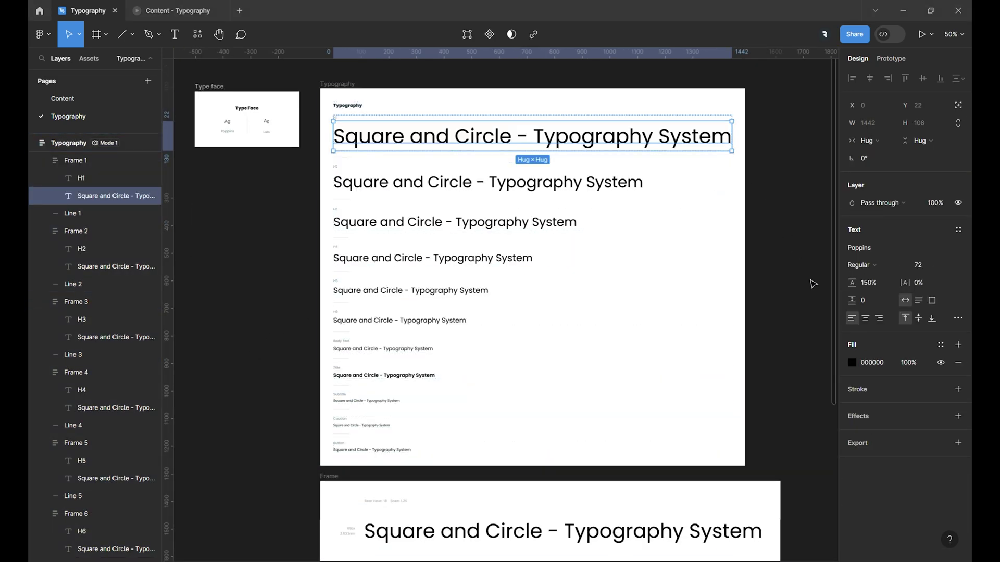
click(957, 229)
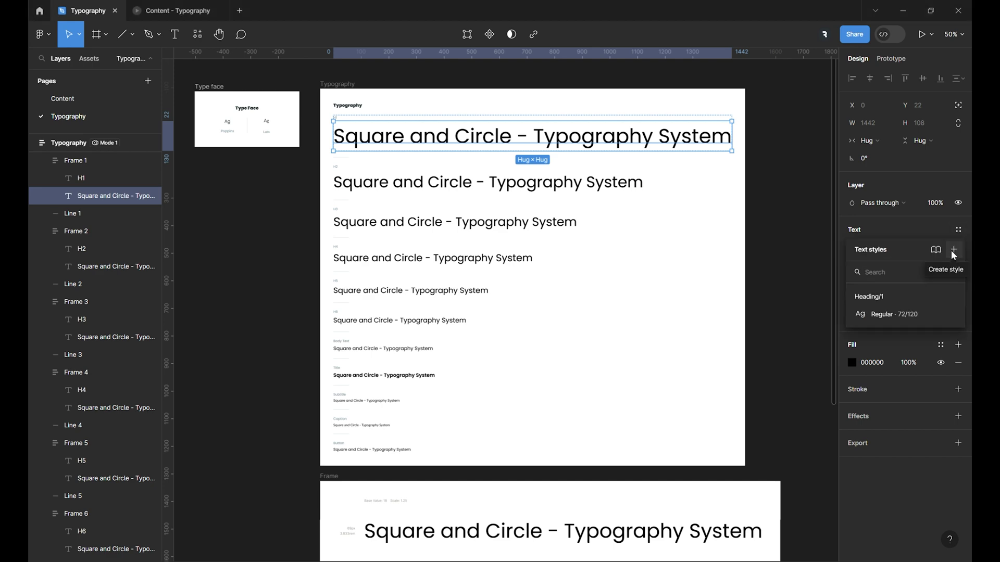
click(953, 251)
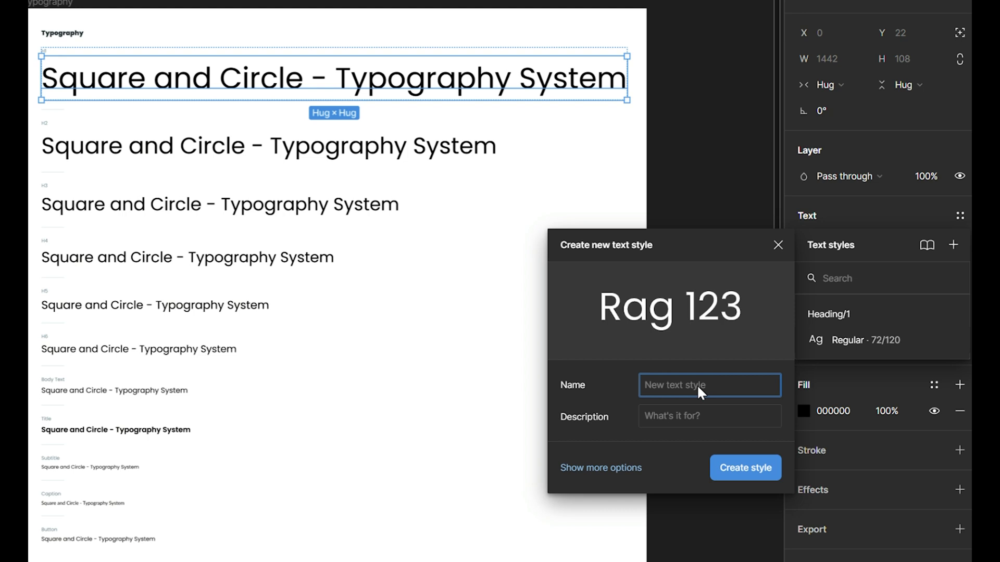
text(Heagula)
text(r)
key(Return)
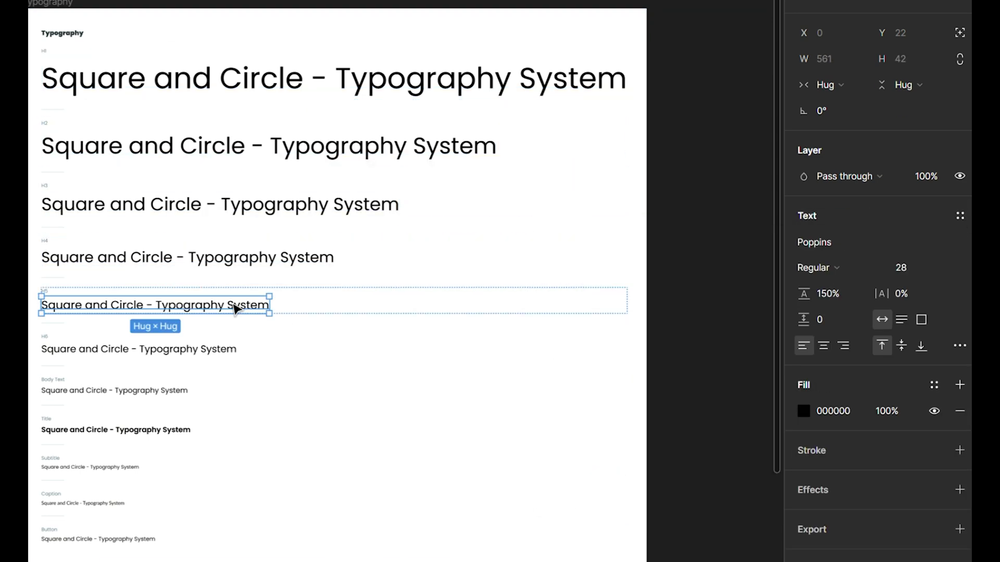
text(Title/Semibo)
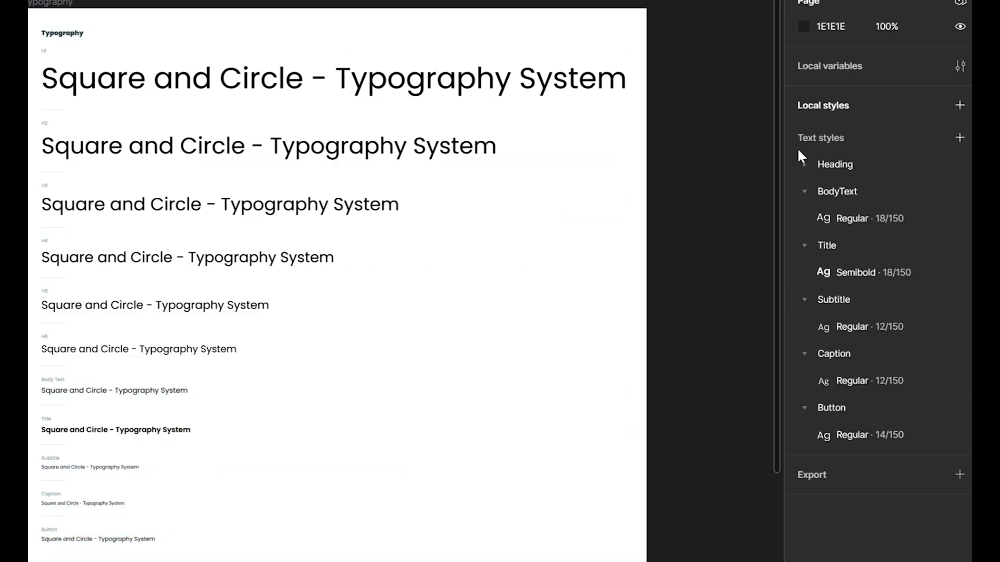
Delete the duplicate 72/150 style under Heading > 1, keeping only 72/120.
click(804, 164)
click(826, 191)
scroll(837, 260, down, 4)
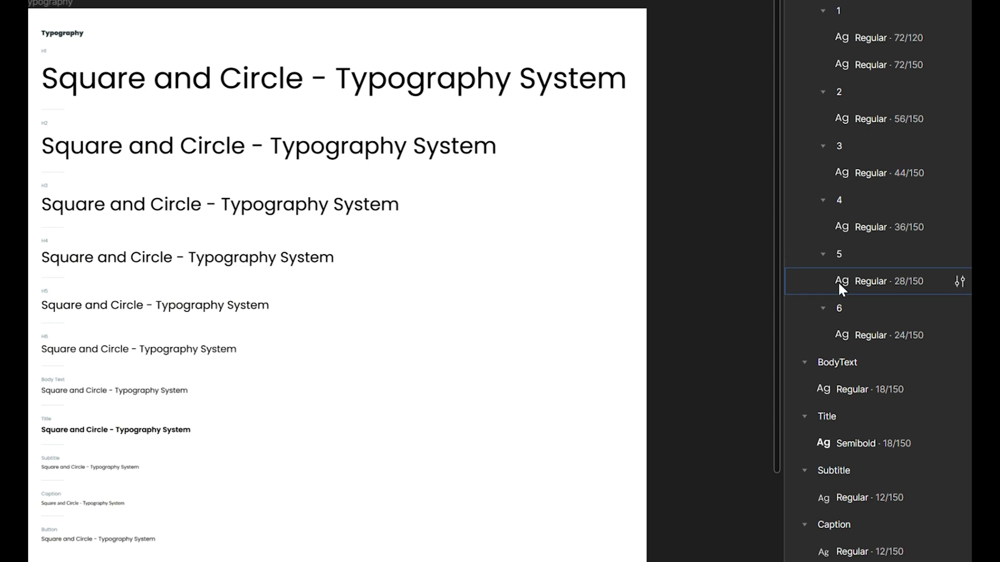
scroll(849, 396, up, 3)
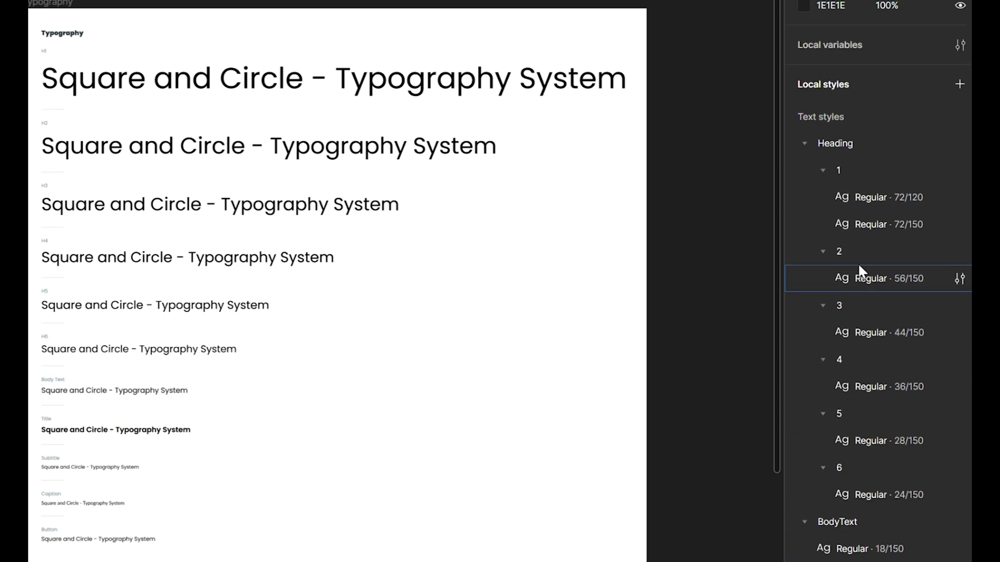
click(959, 225)
right_click(898, 230)
click(897, 287)
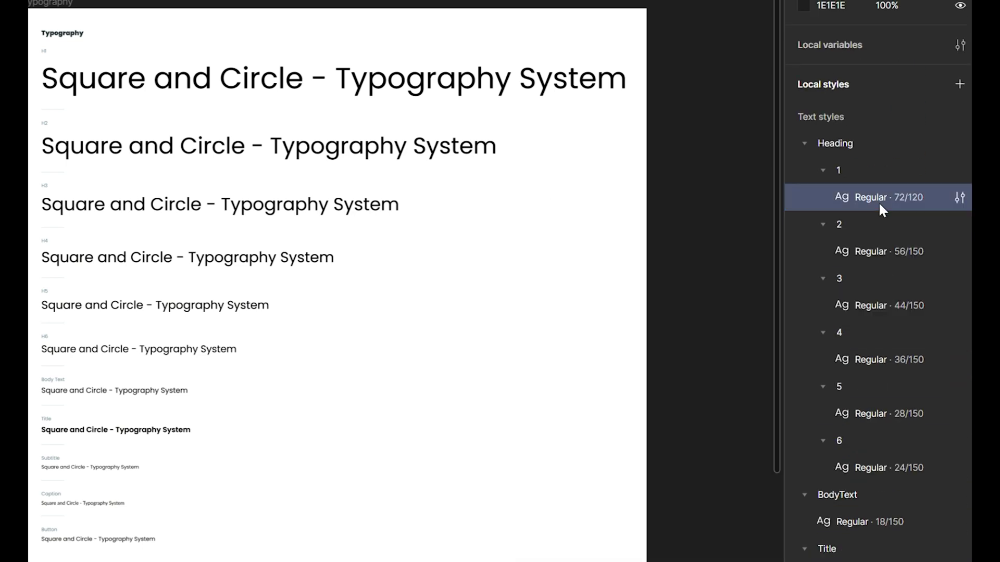
scroll(883, 250, down, 2)
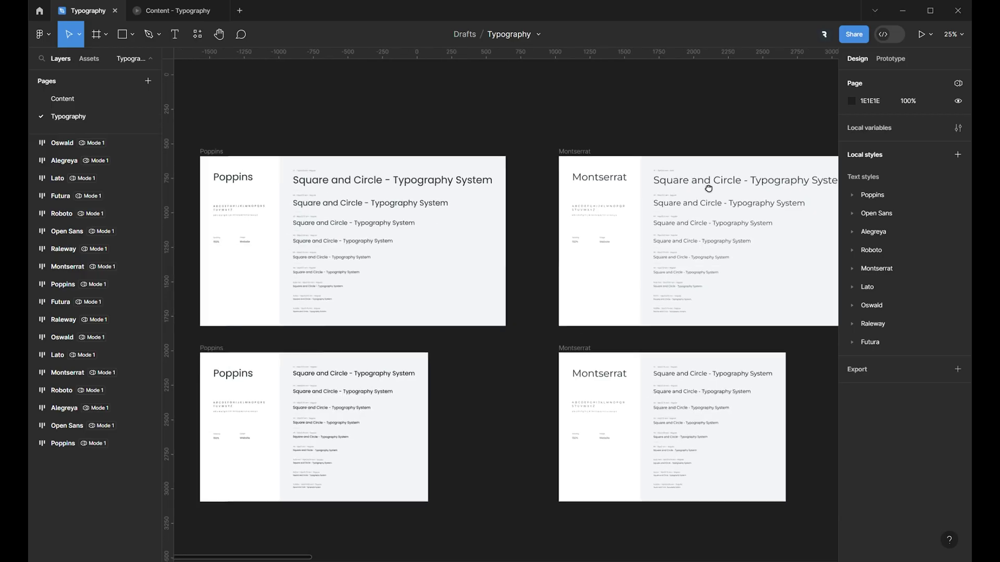
scroll(709, 186, right, 10)
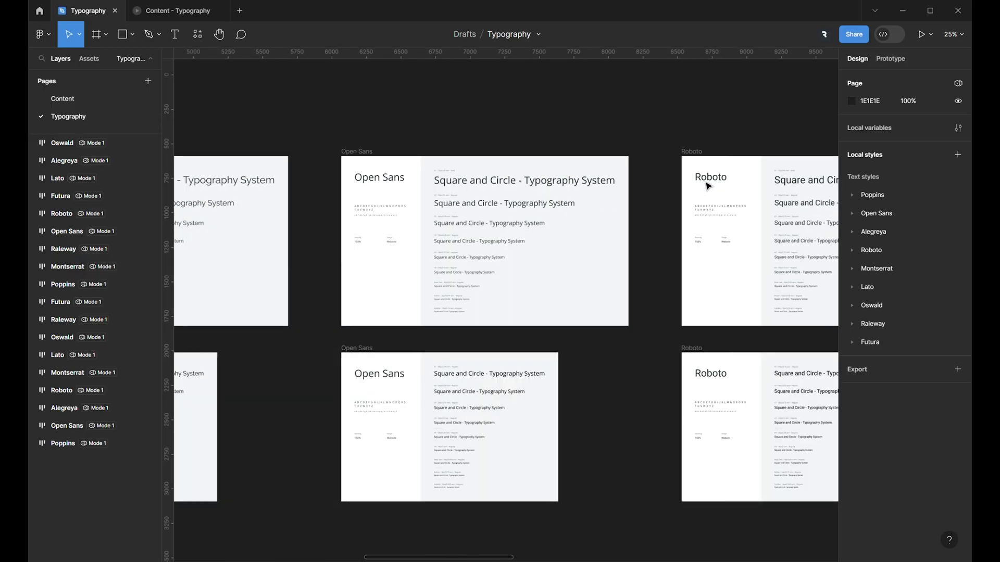
Expand the Poppins, Open Sans (with its Web set), Alegreya and Roboto style groups.
scroll(708, 186, right, 20)
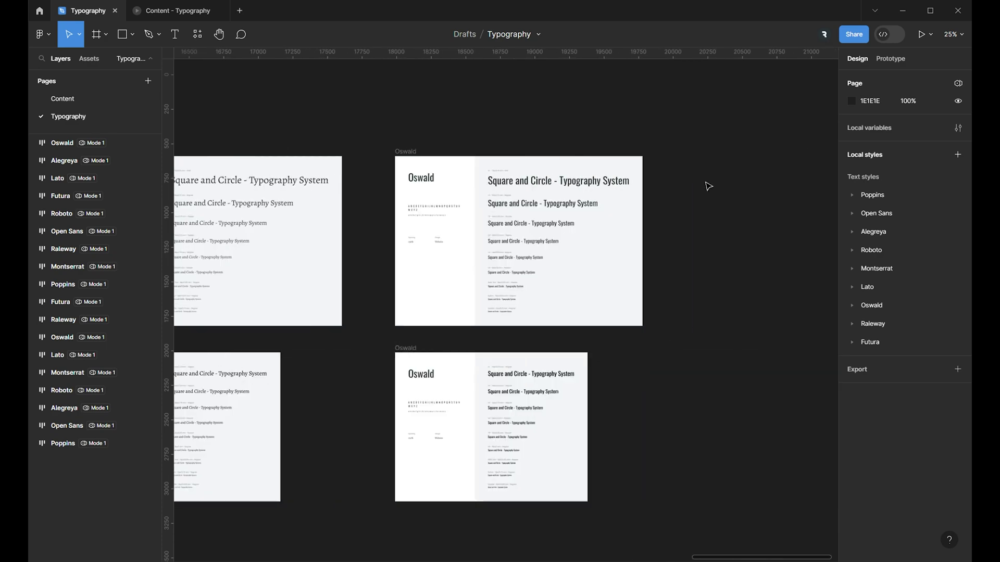
click(851, 196)
click(849, 250)
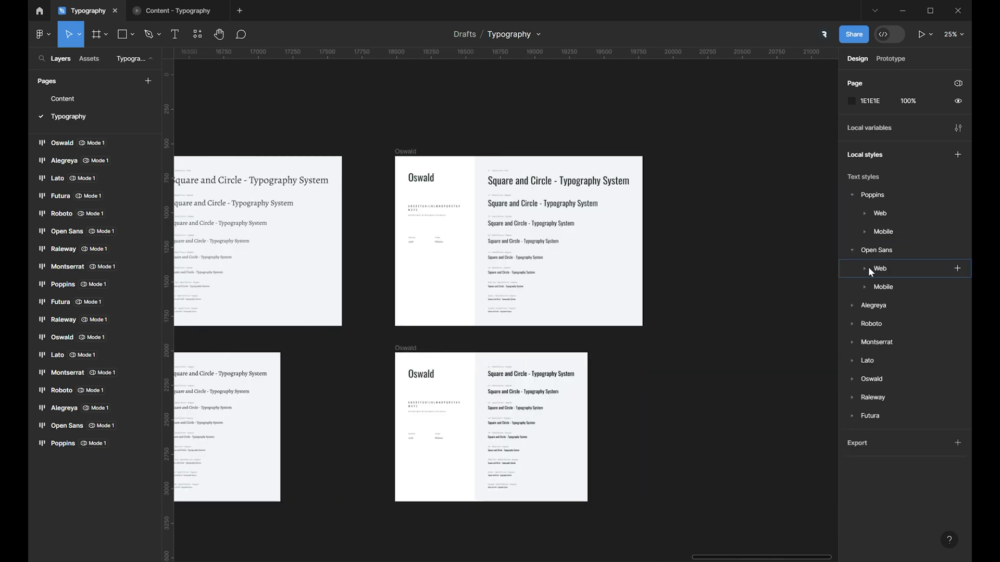
click(866, 268)
scroll(868, 288, down, 3)
click(852, 380)
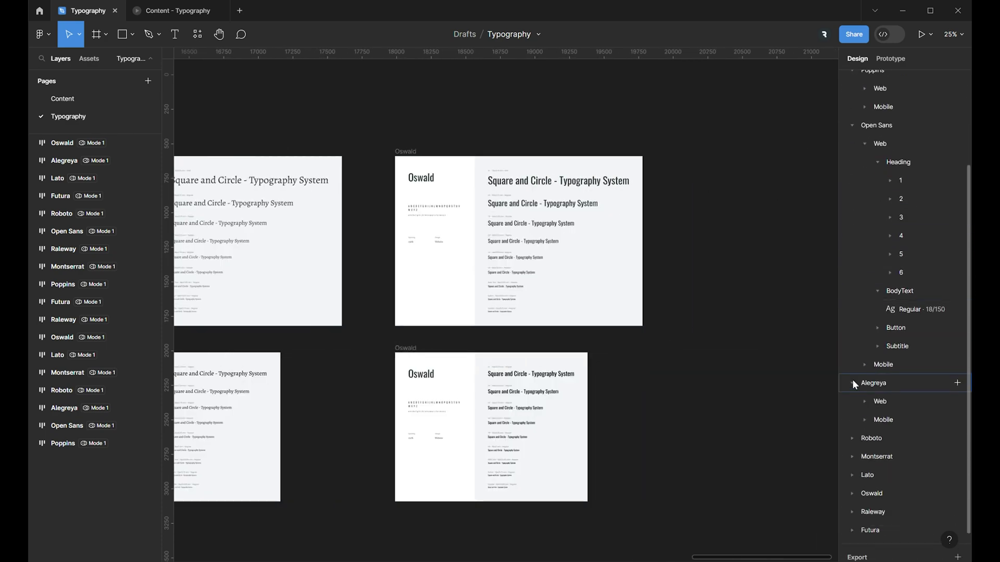
scroll(857, 386, down, 1)
click(855, 401)
scroll(853, 414, down, 1)
Expand the Montserrat, Lato, Oswald (with its Mobile set), Raleway and Futura style groups.
click(852, 420)
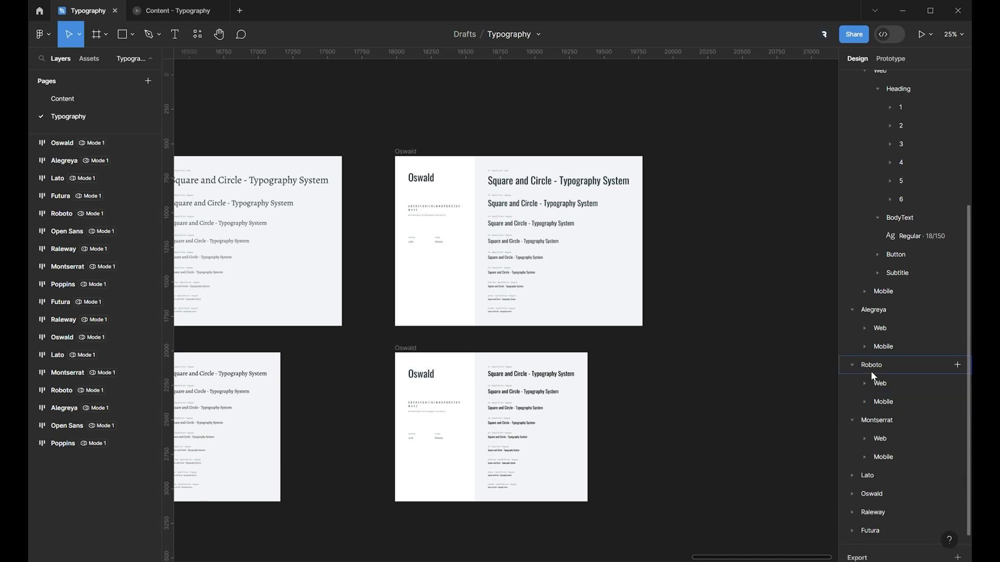
scroll(865, 435, down, 1)
click(852, 439)
scroll(852, 434, down, 1)
click(852, 453)
scroll(852, 452, down, 1)
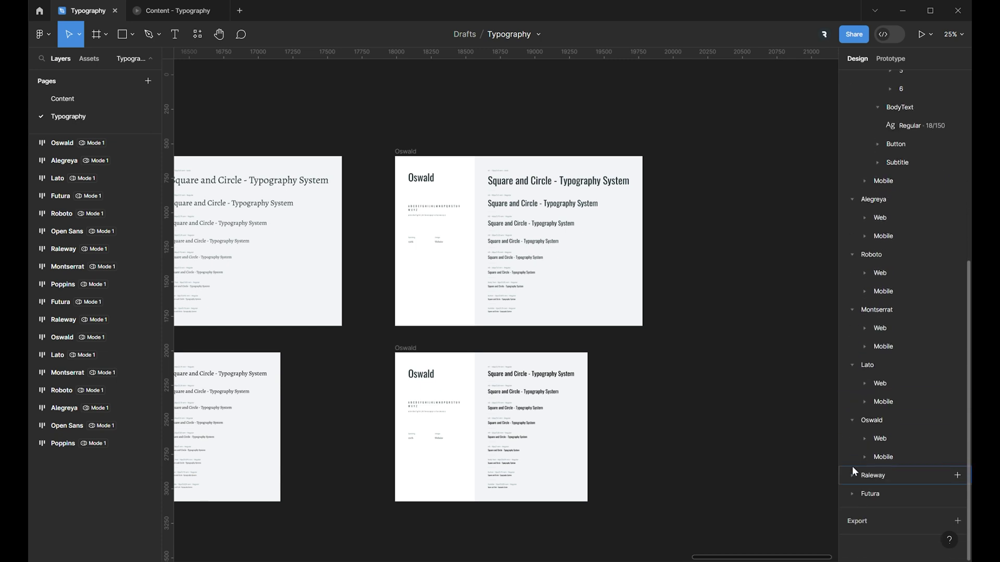
click(864, 457)
scroll(864, 455, down, 8)
click(854, 474)
scroll(854, 480, down, 1)
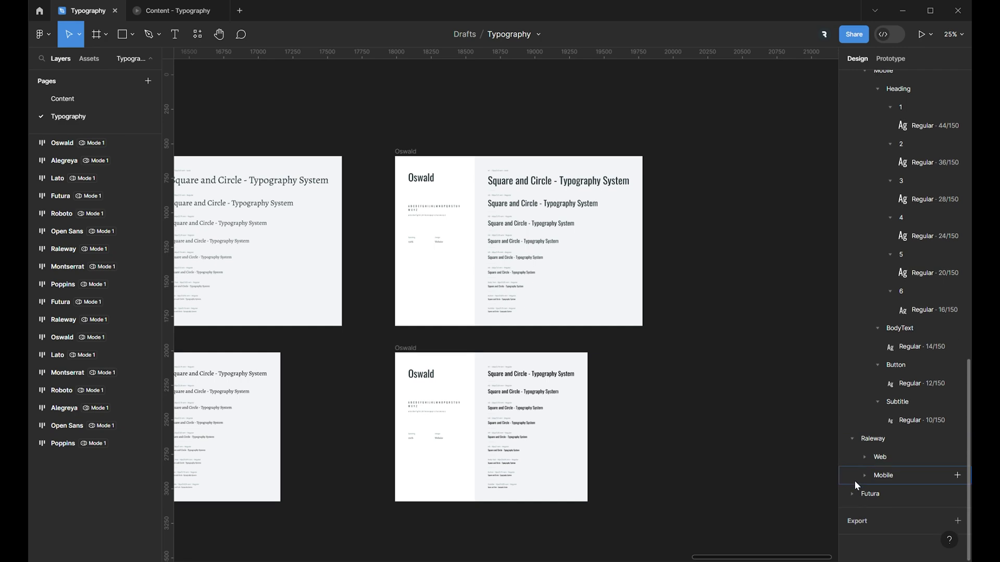
click(851, 491)
scroll(860, 479, down, 8)
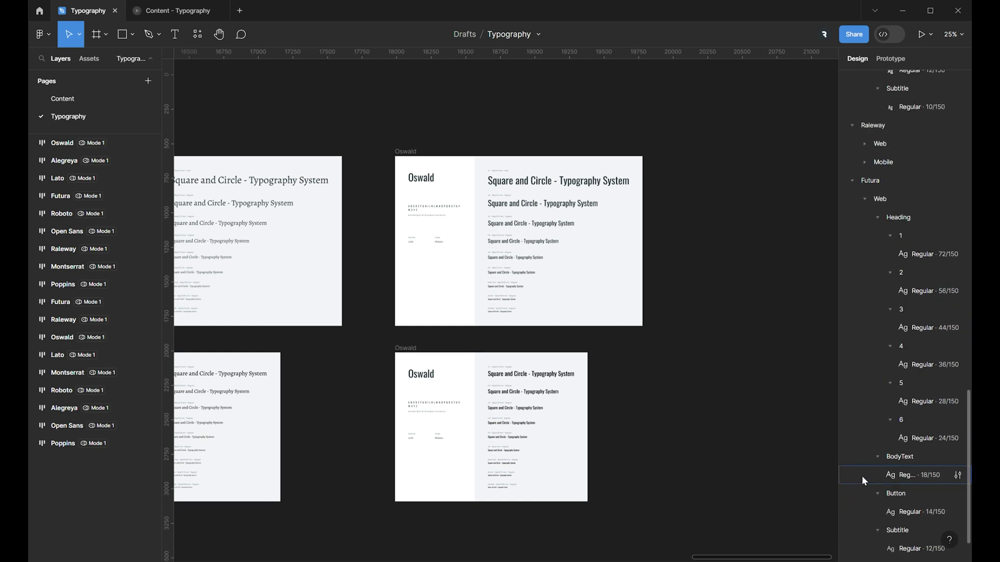